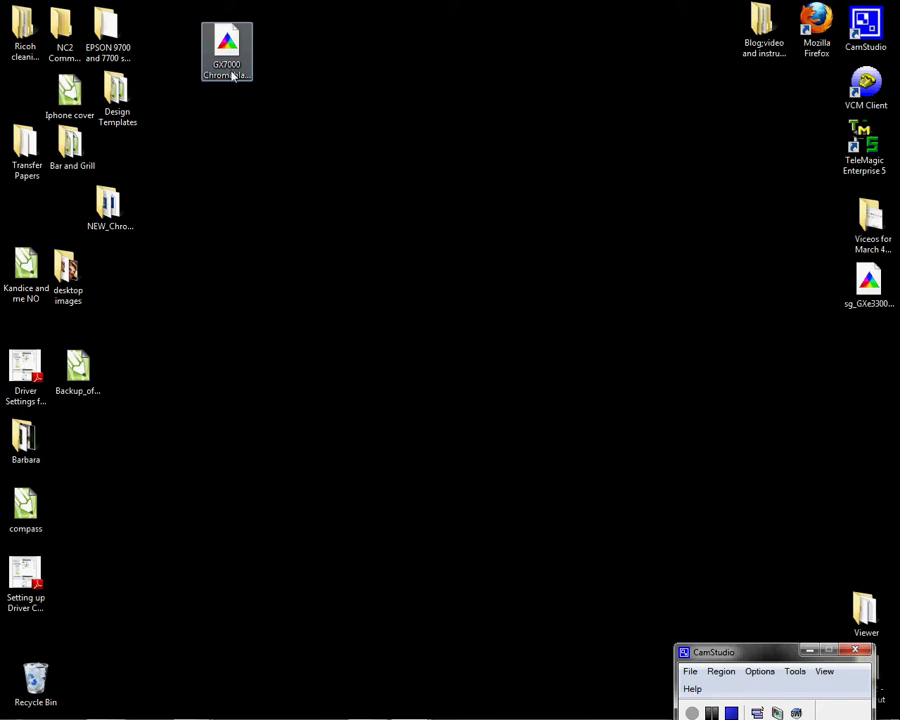
Install the GX7000 Chromablast Cotton RC color profile from its file on the desktop
click(229, 76)
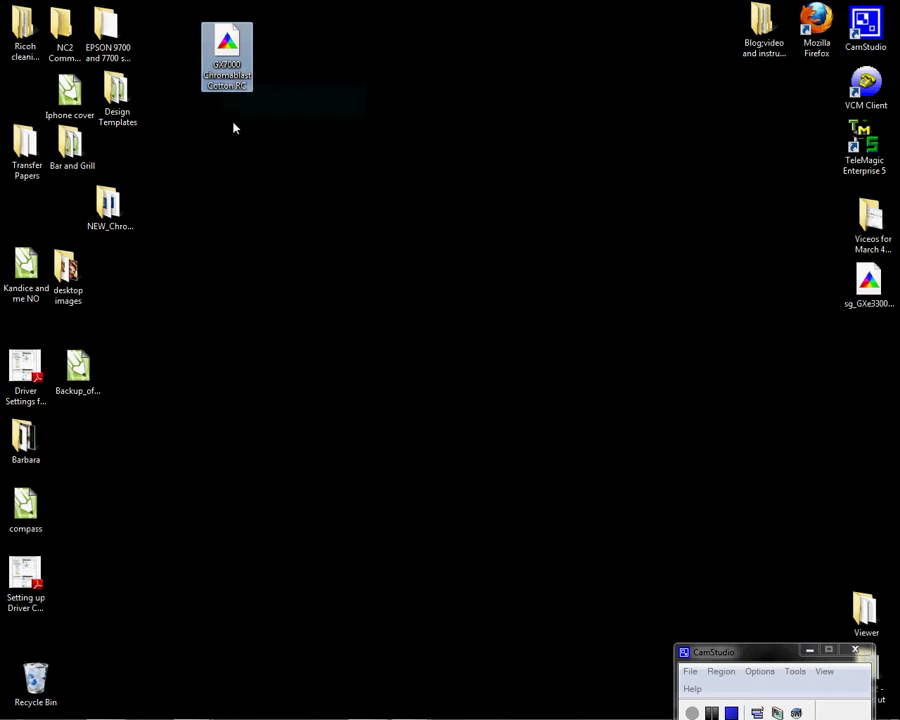
right_click(235, 66)
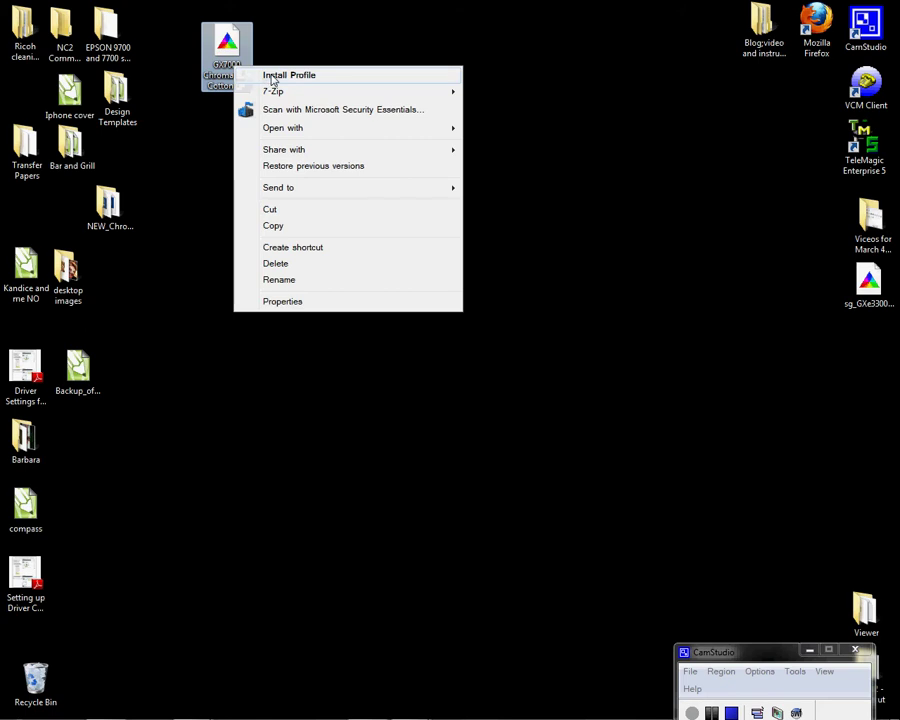
click(266, 76)
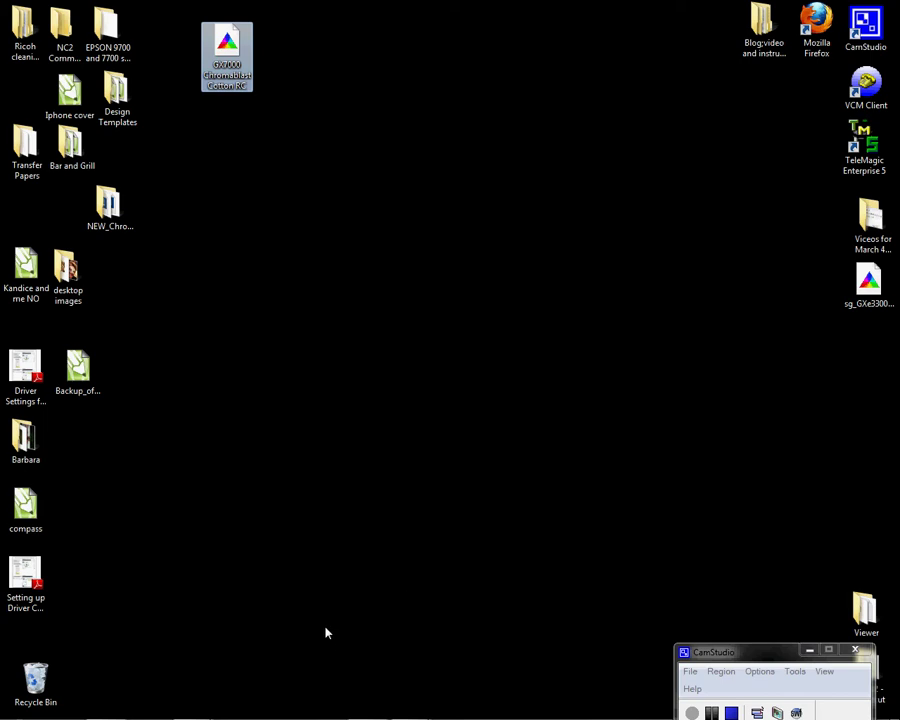
Switch to Firefox and open the Ricoh Support page in the support section of the Condé website
mouse_move(117, 706)
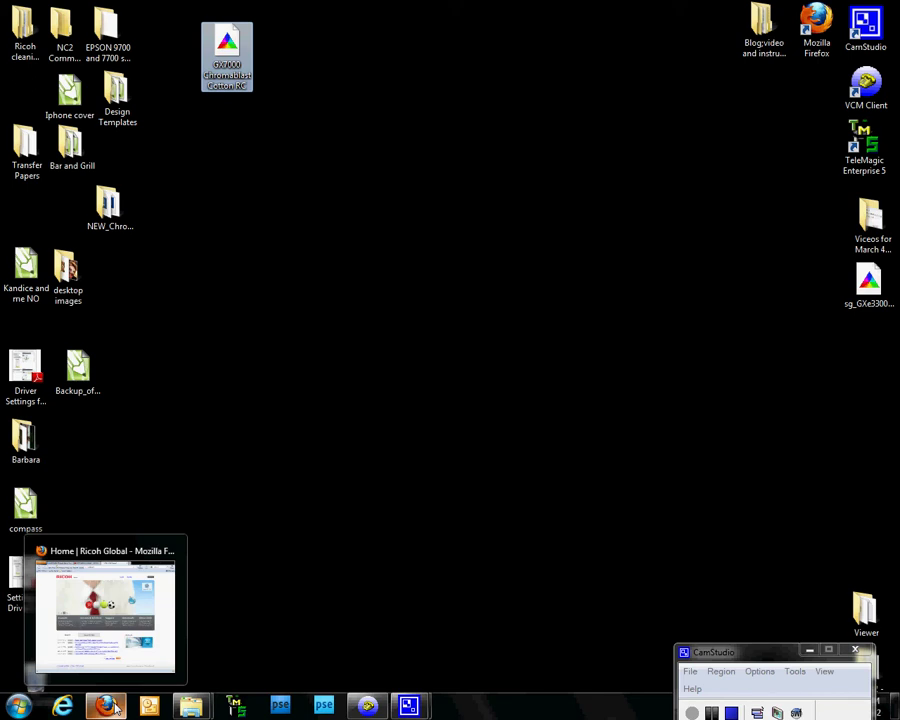
click(115, 706)
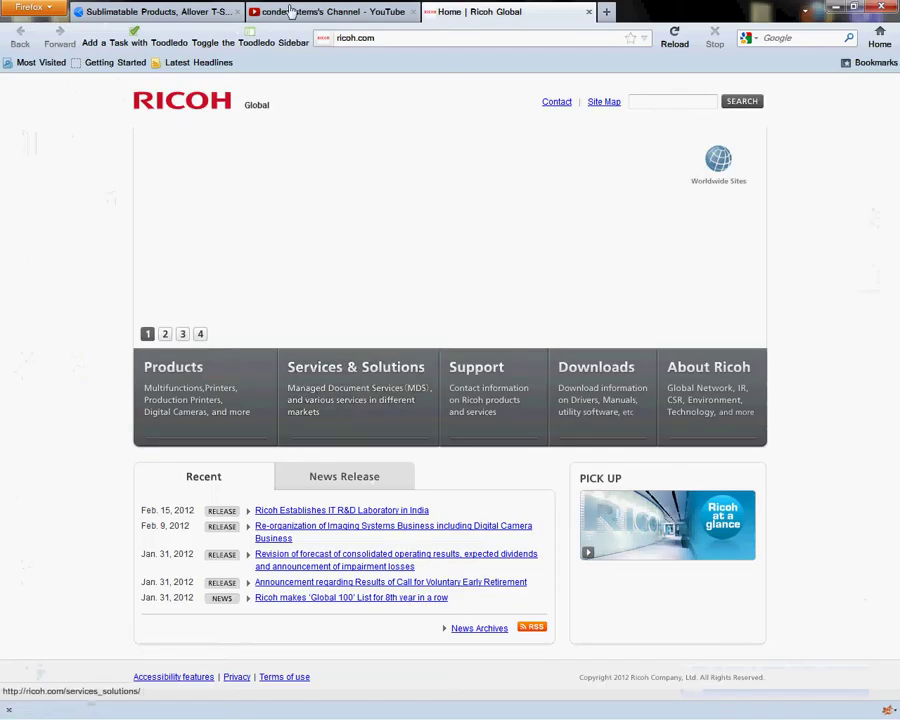
click(160, 12)
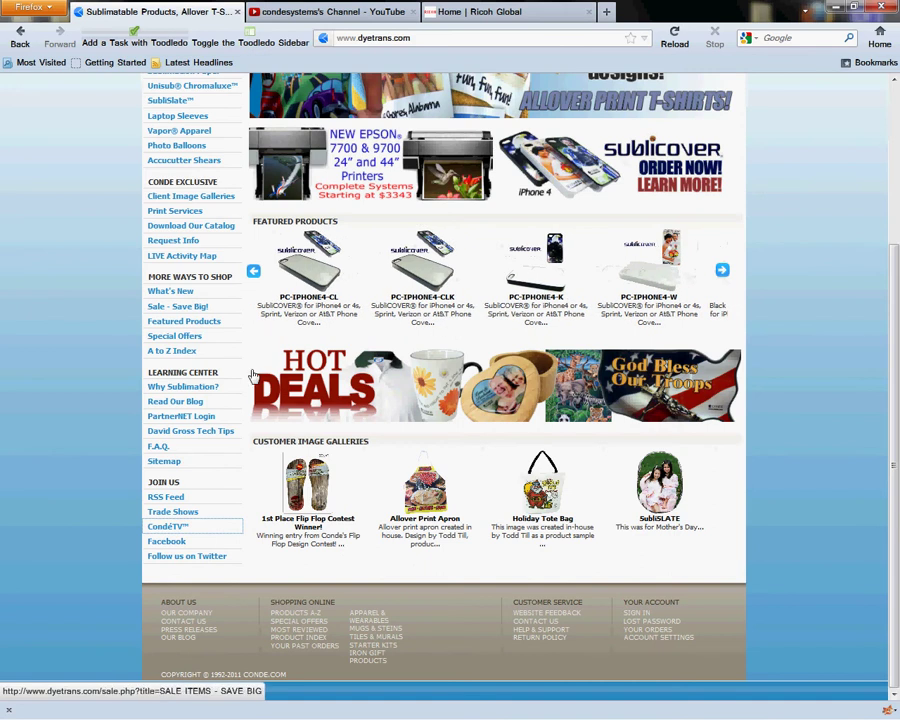
scroll(60, 450, up, 1)
scroll(60, 450, up, 3)
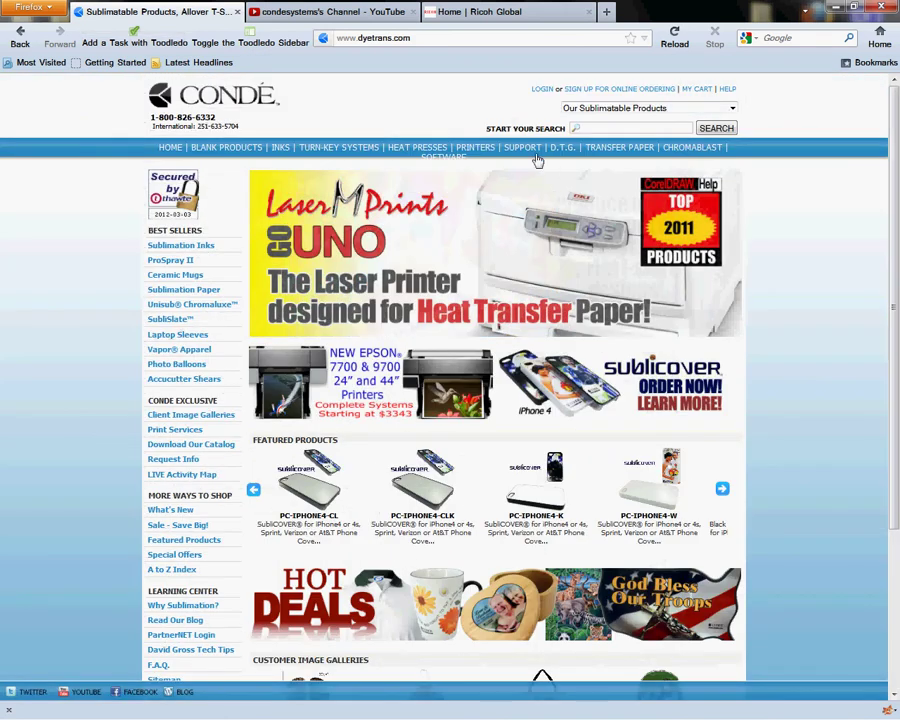
click(528, 149)
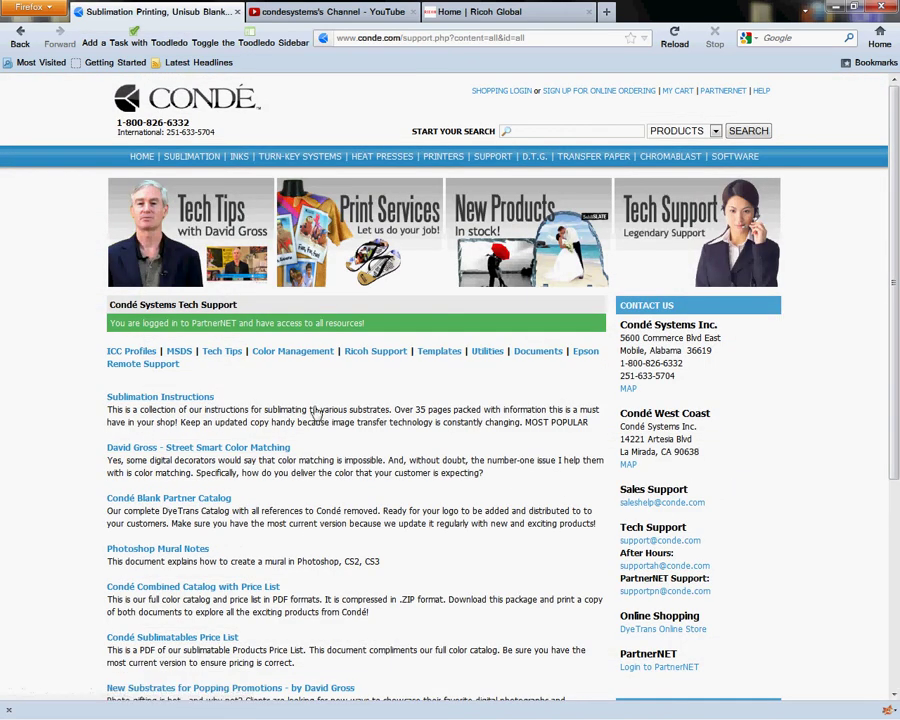
click(375, 351)
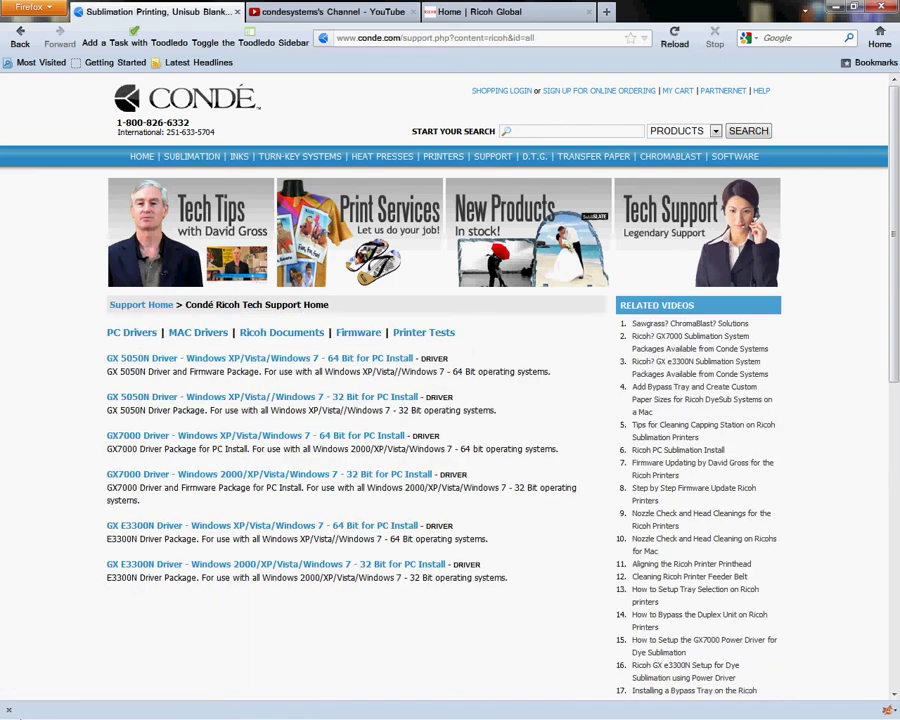
Check the Windows edition and system type in the computer's system properties, and close the window
click(19, 707)
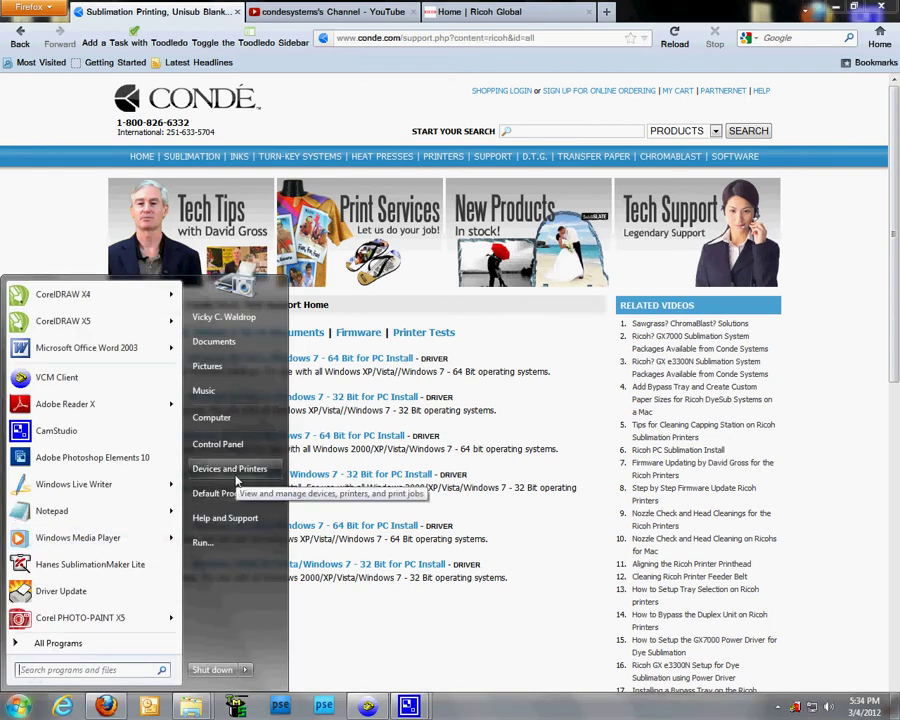
right_click(240, 420)
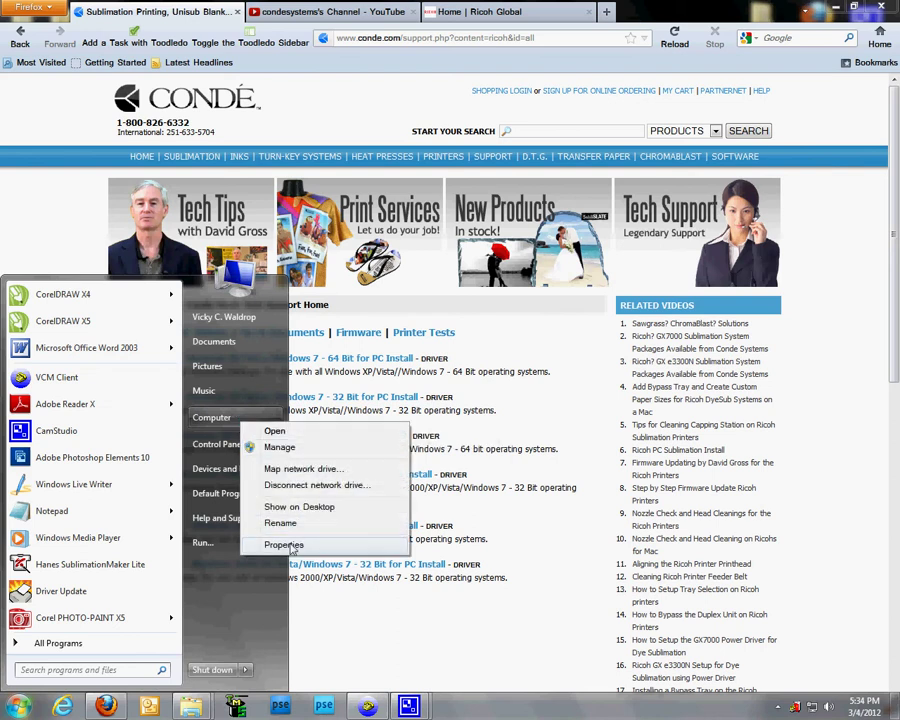
click(284, 545)
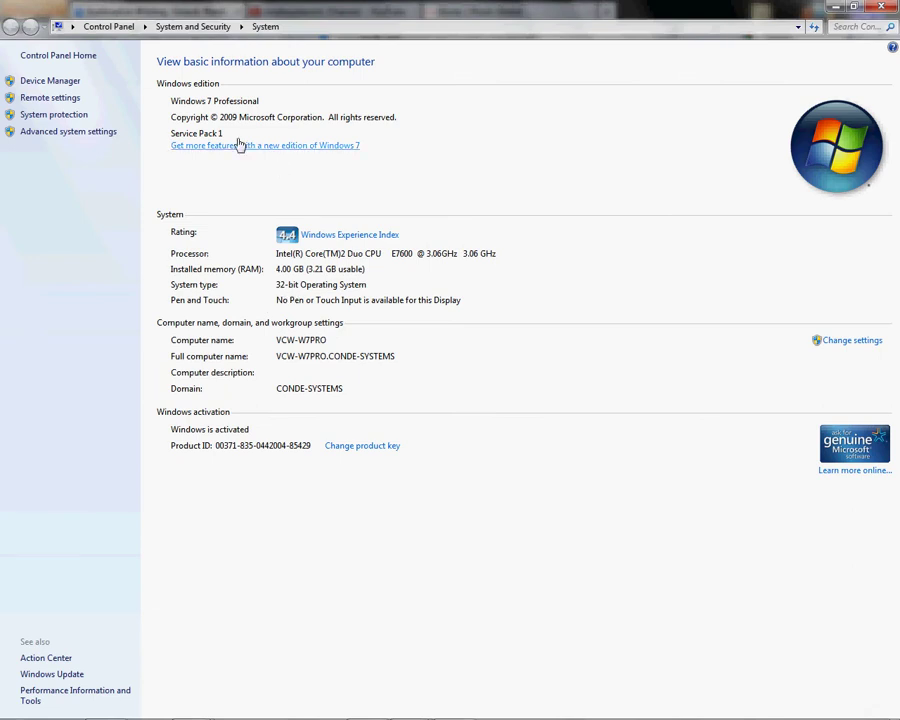
click(883, 8)
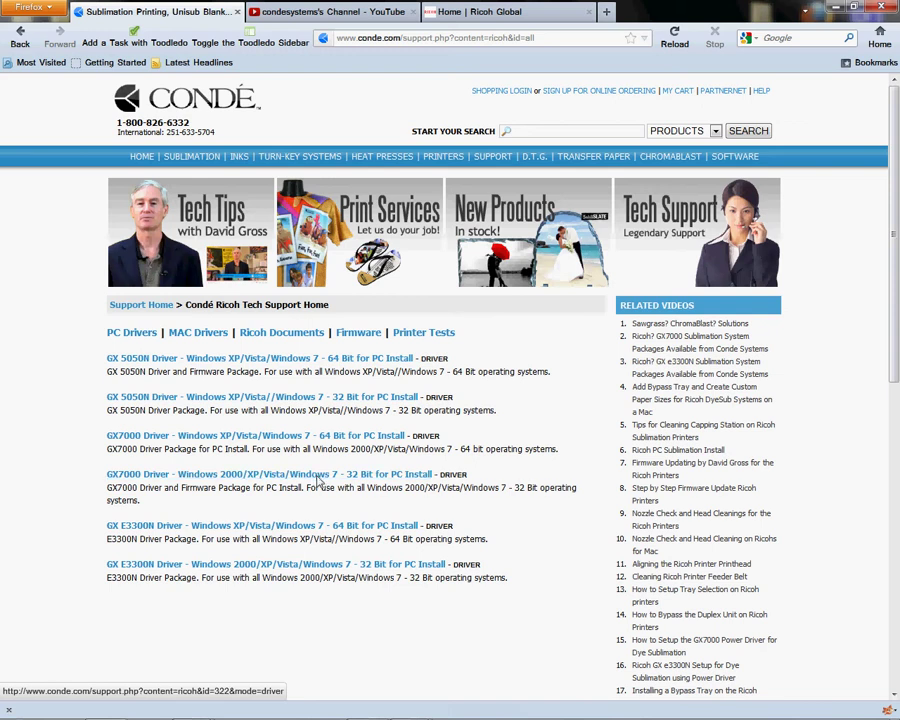
View the download page of the GX7000 driver for 32-bit Windows 2000/XP/Vista/Windows 7, and minimize the browser
click(316, 477)
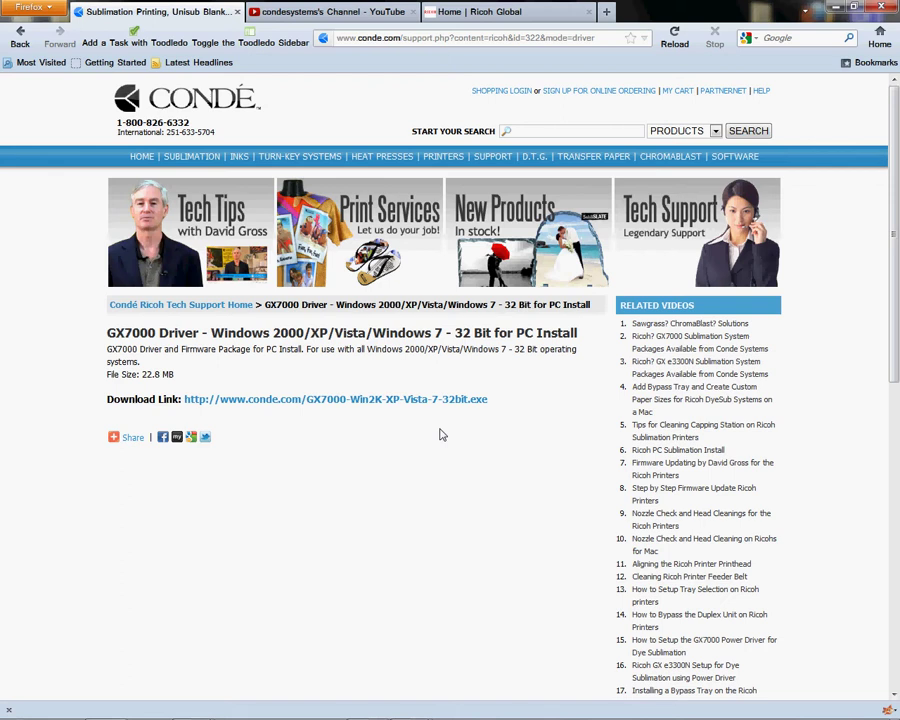
click(841, 7)
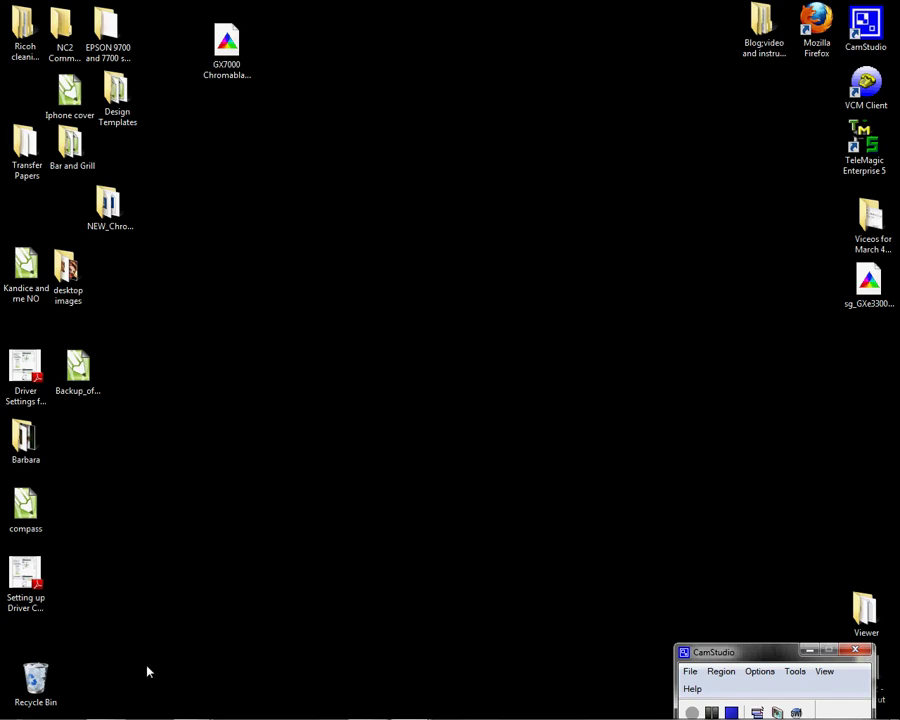
Open the printer properties of the GelSprinter GX 7000 from Devices and Printers
mouse_move(45, 718)
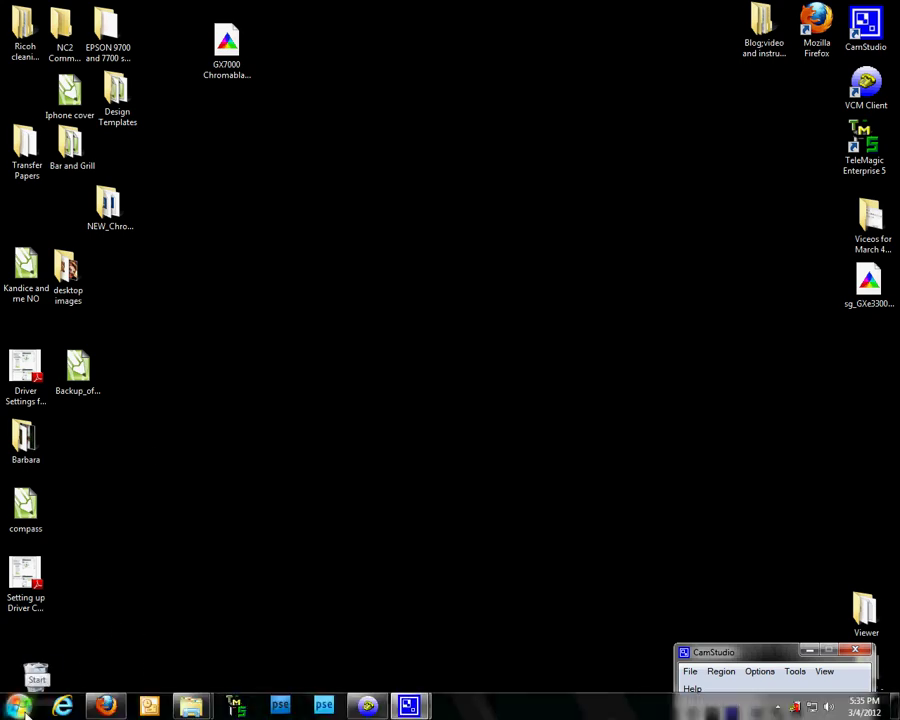
click(20, 708)
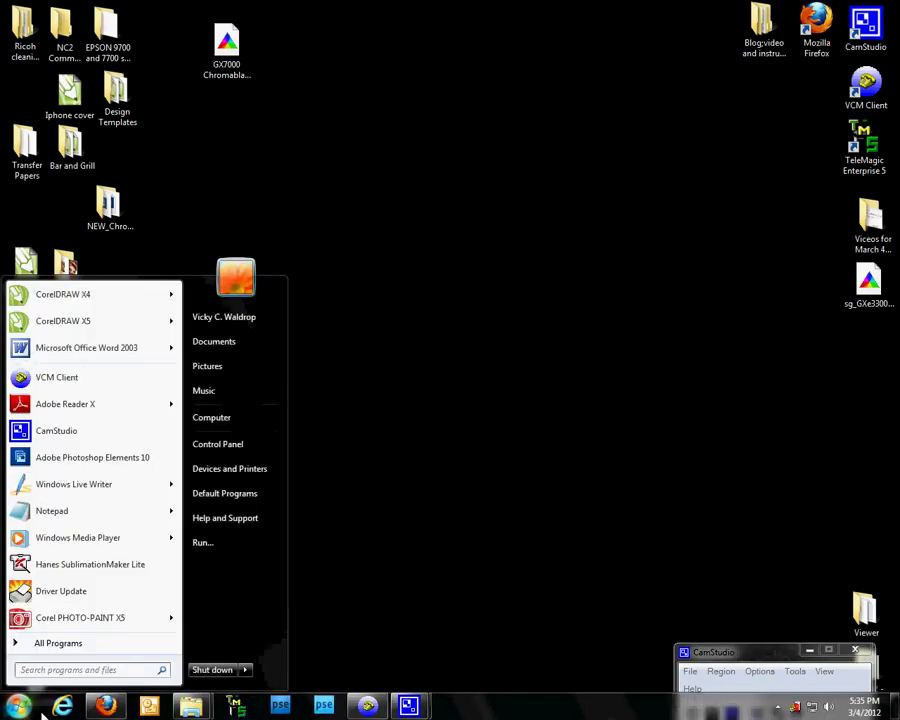
click(258, 474)
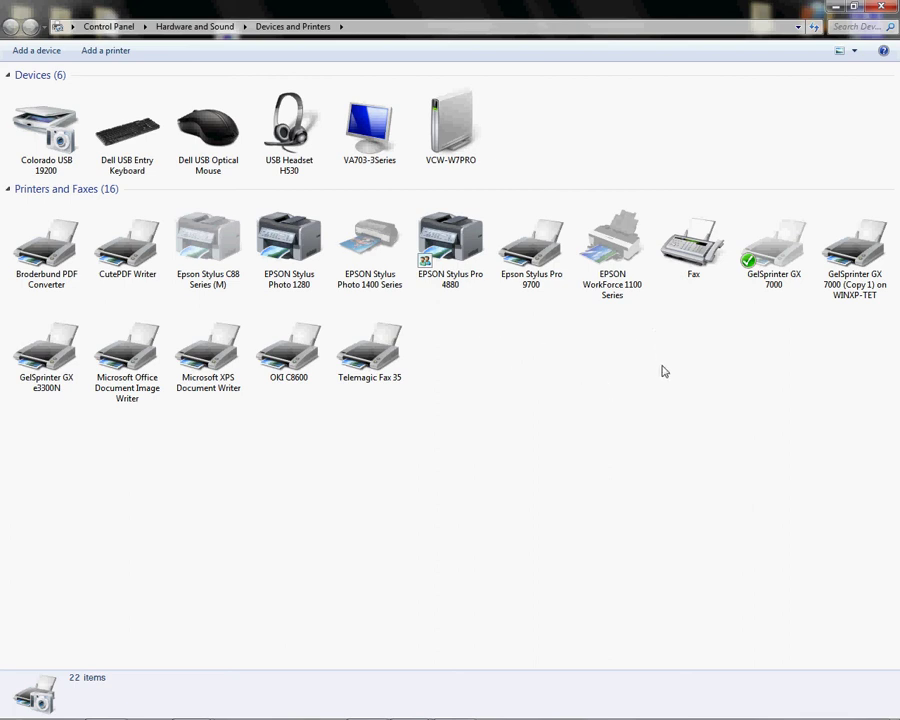
right_click(756, 259)
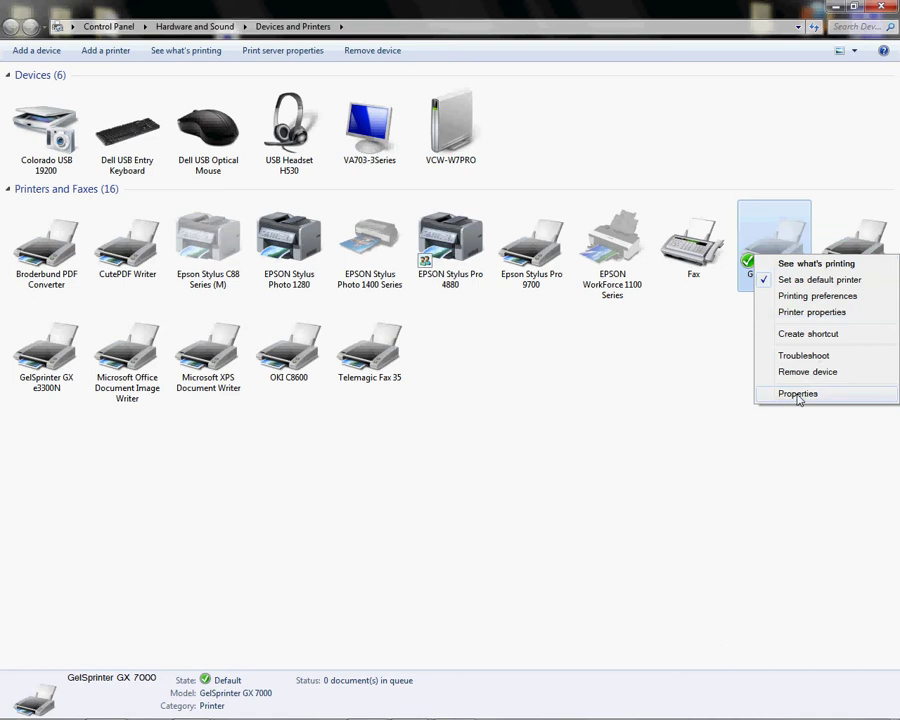
click(815, 314)
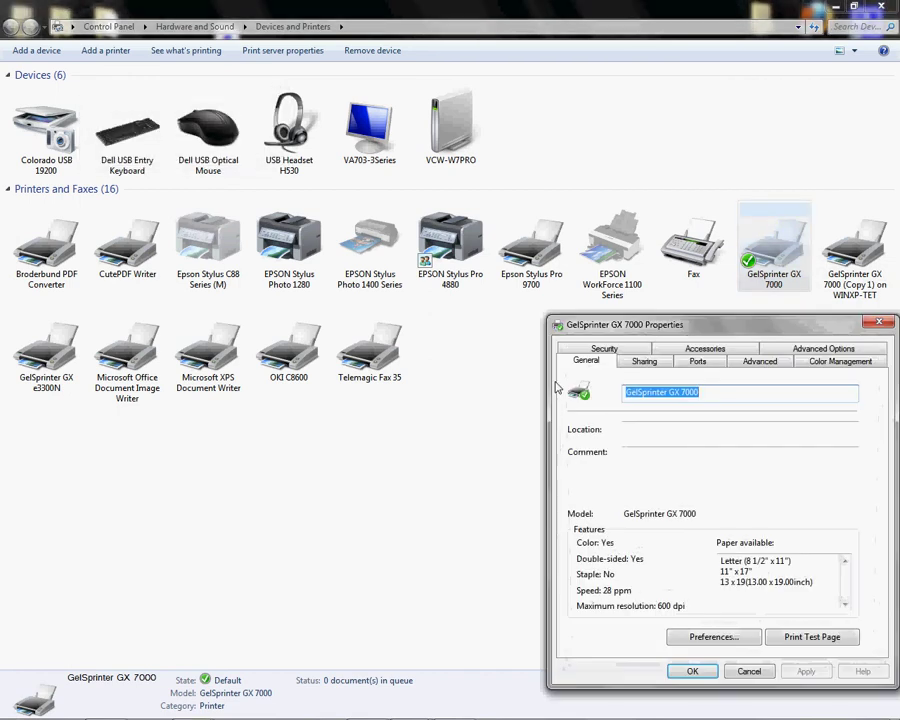
drag(722, 341, 522, 302)
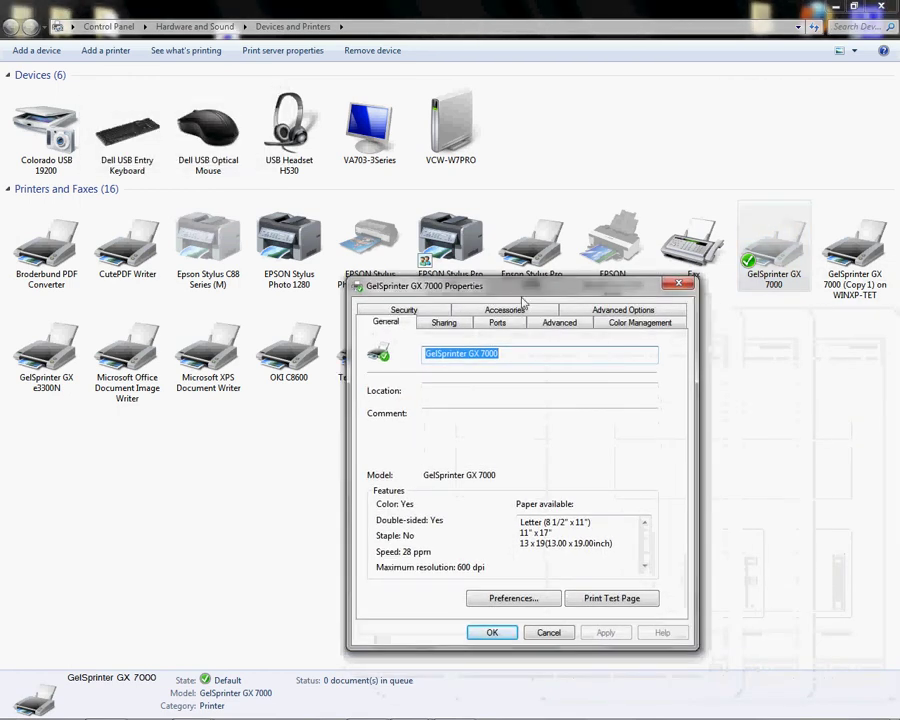
Open Color Management from the printer properties and choose the GelSprinter GX 7000 as the device
click(668, 326)
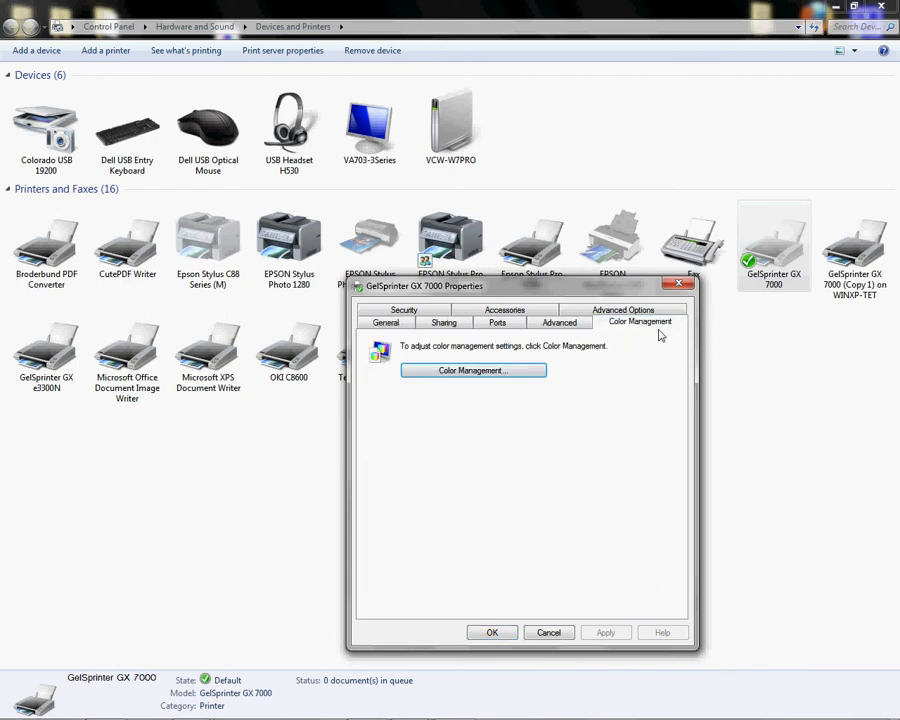
click(507, 375)
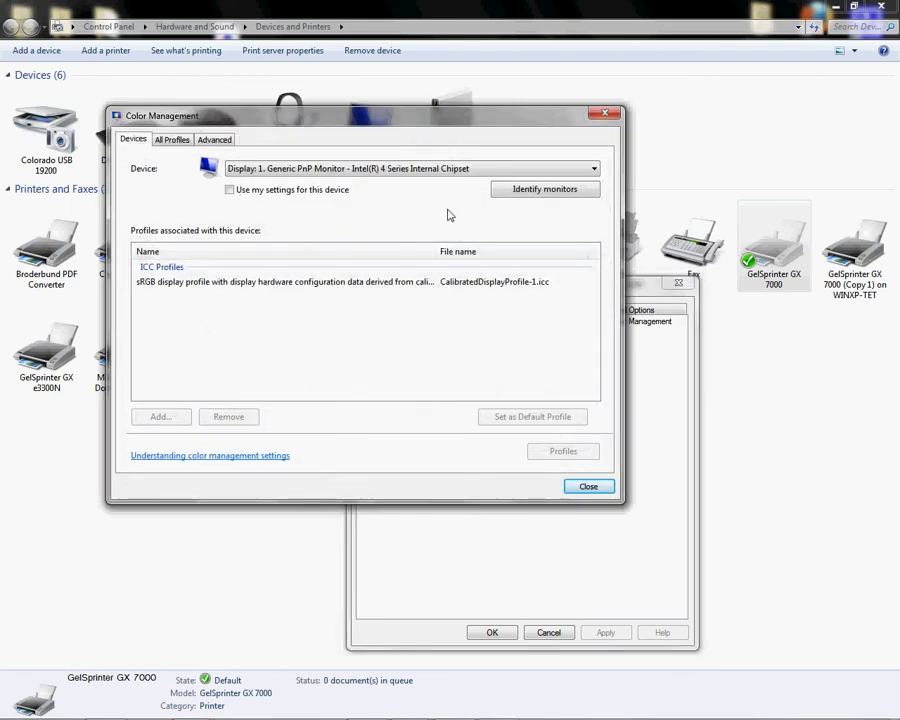
click(557, 171)
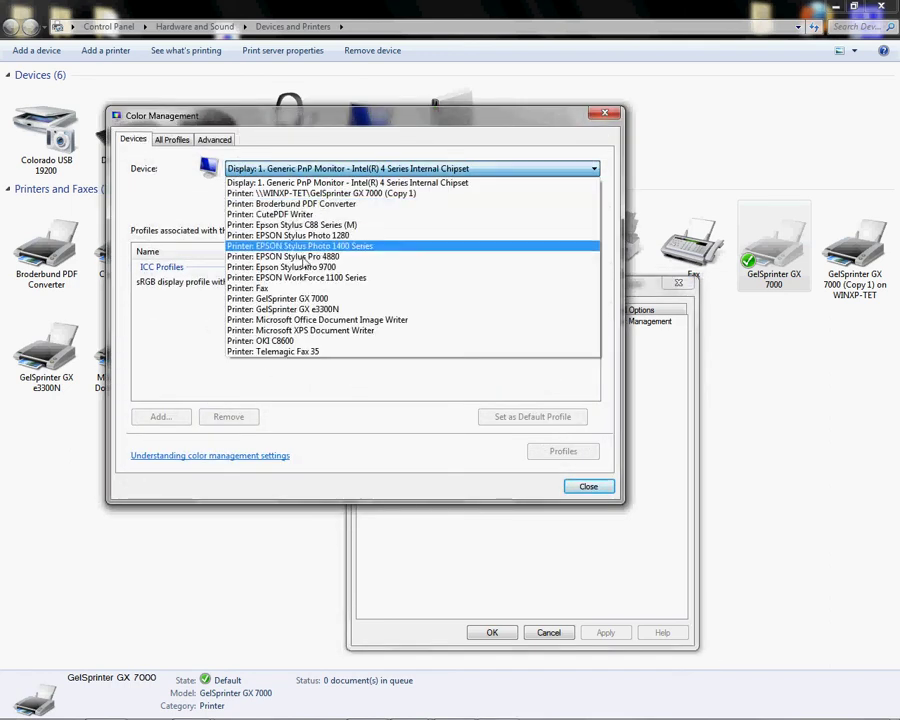
click(332, 299)
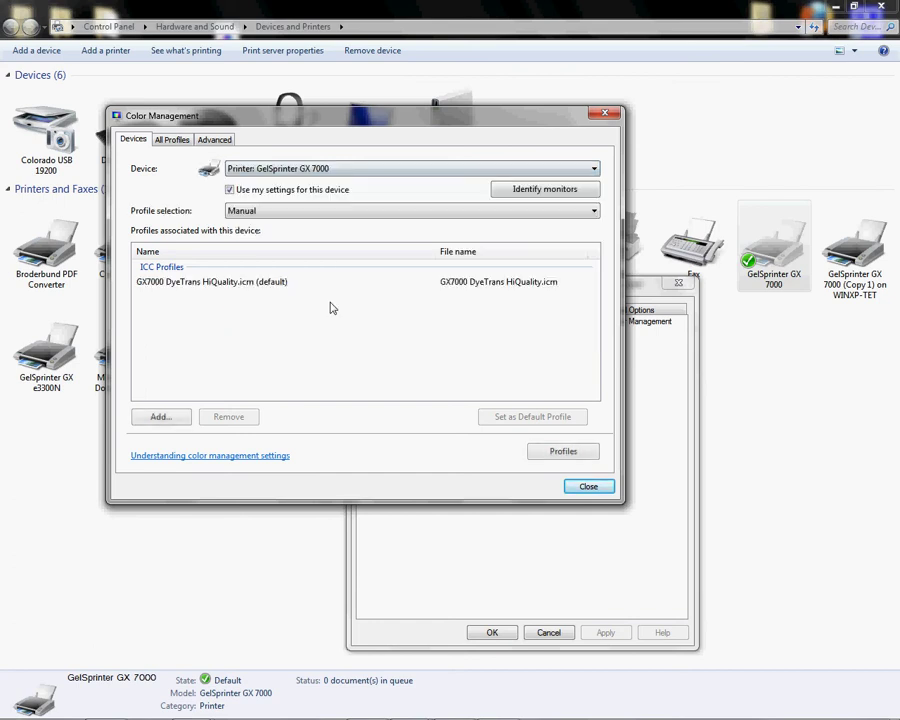
Associate the GX7000 Chromablast Cotton RC.icm profile with the printer and set it as the default profile
click(166, 417)
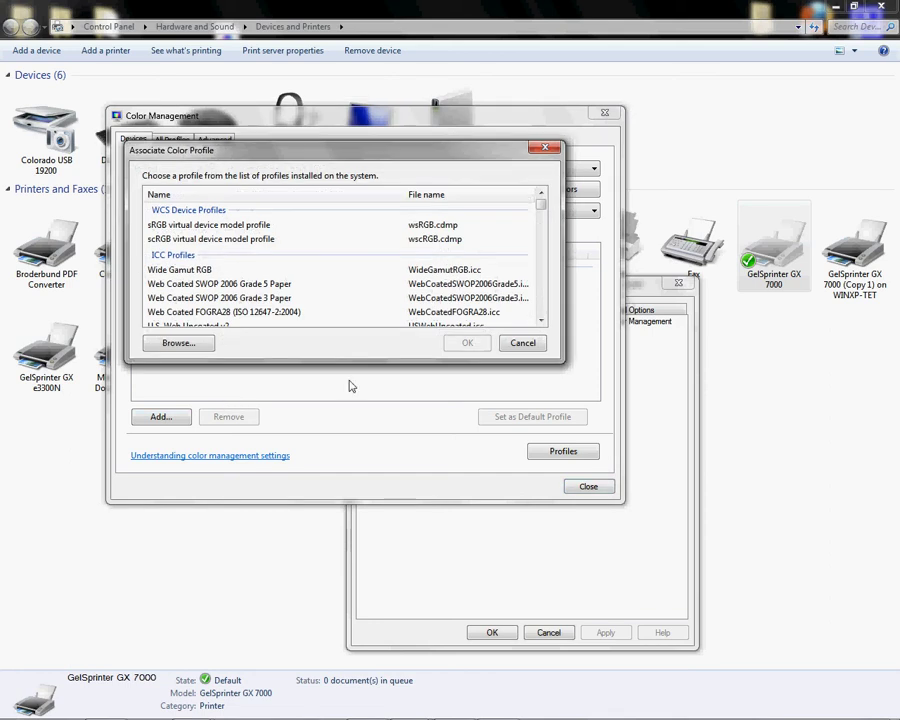
drag(540, 208, 538, 287)
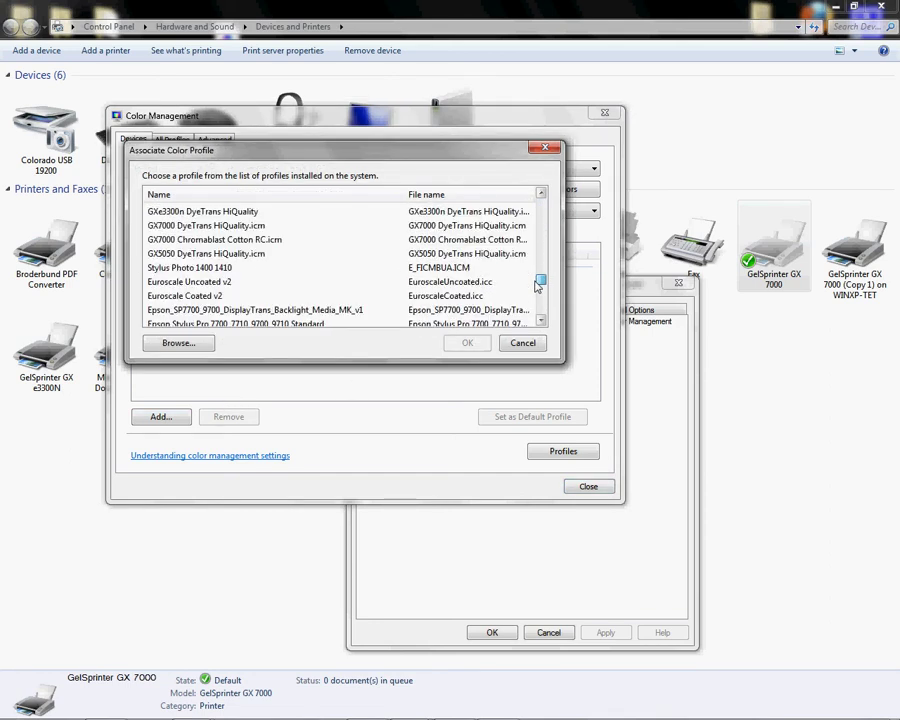
click(252, 240)
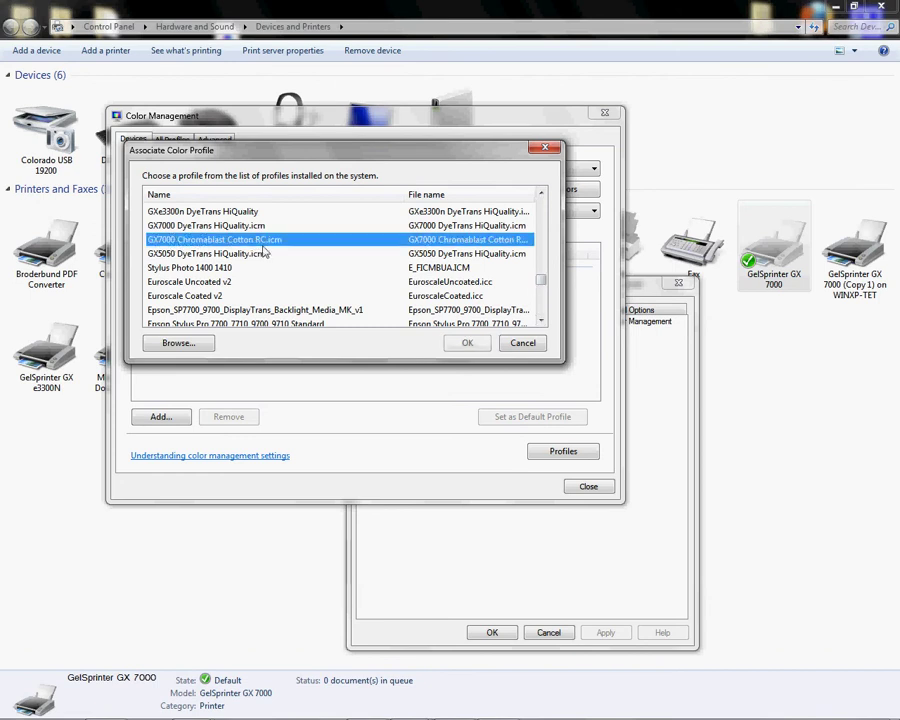
click(466, 343)
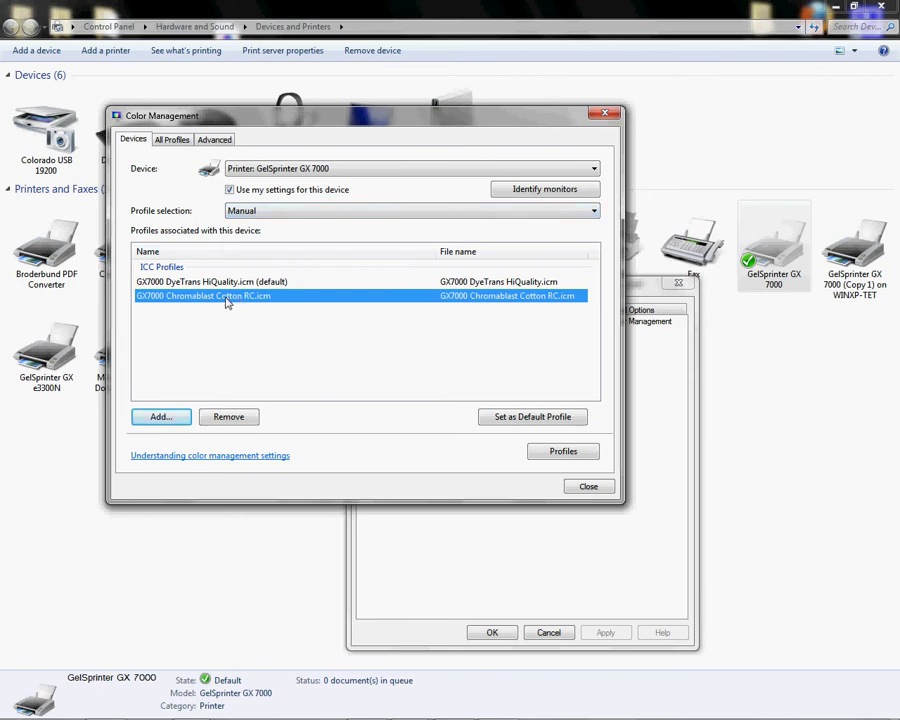
click(494, 416)
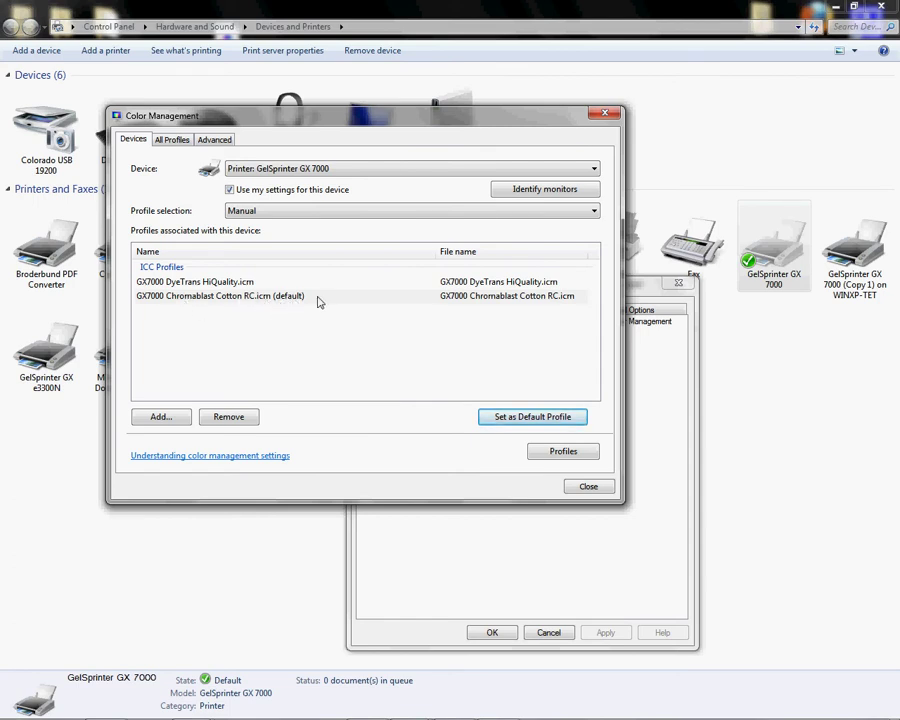
click(590, 488)
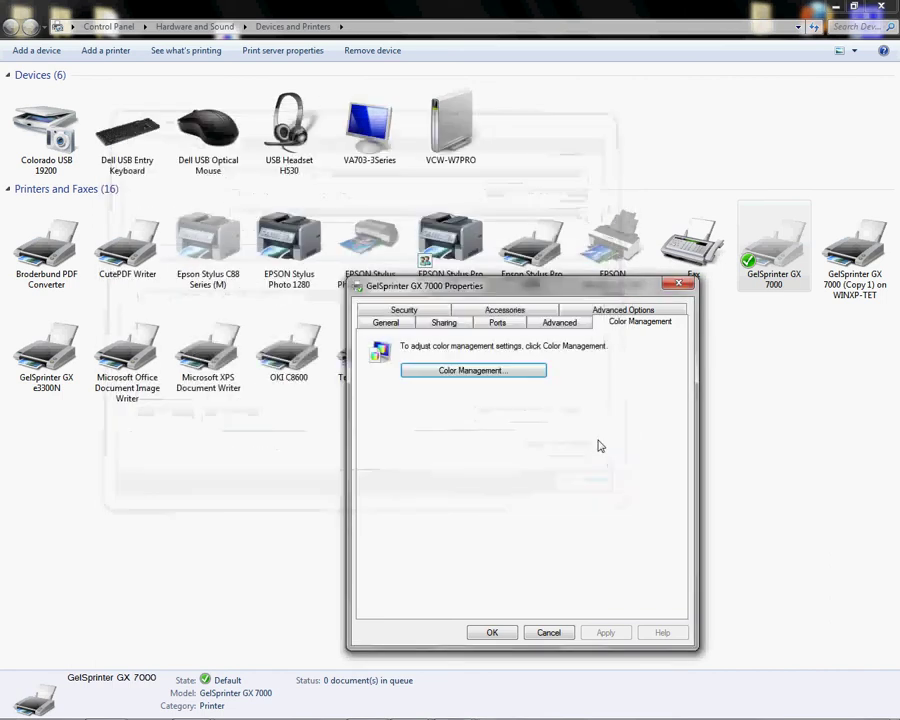
Open the GelSprinter GX 7000 printing preferences from its general properties
click(578, 326)
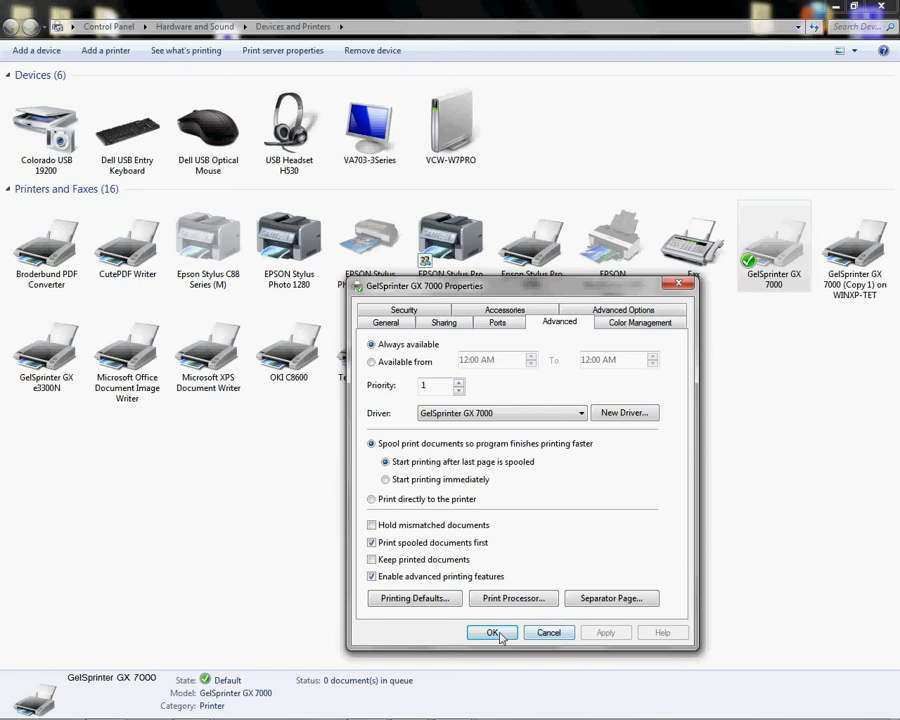
click(395, 325)
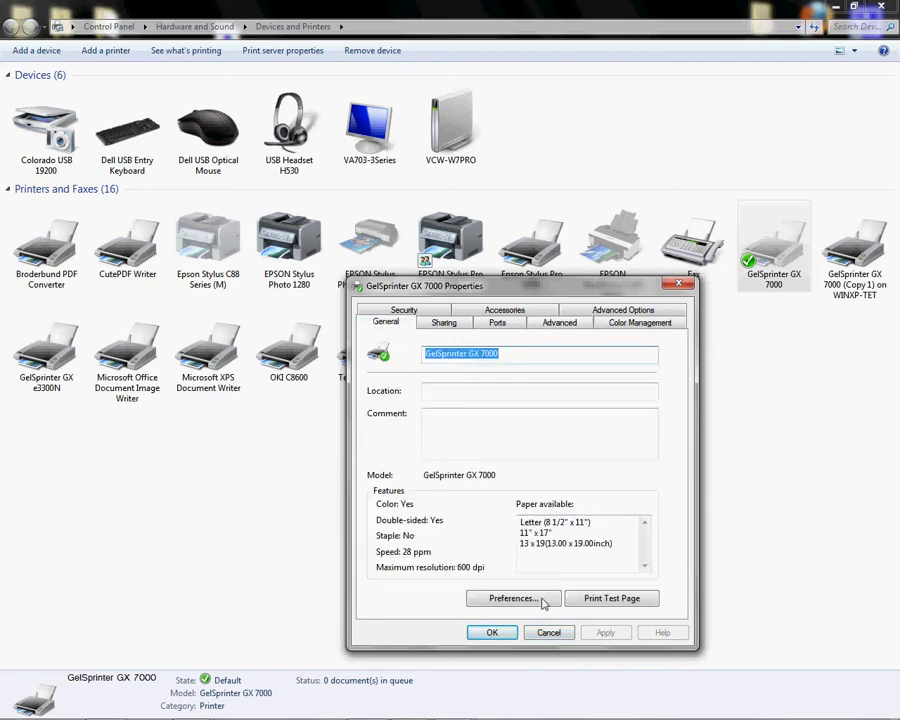
click(512, 598)
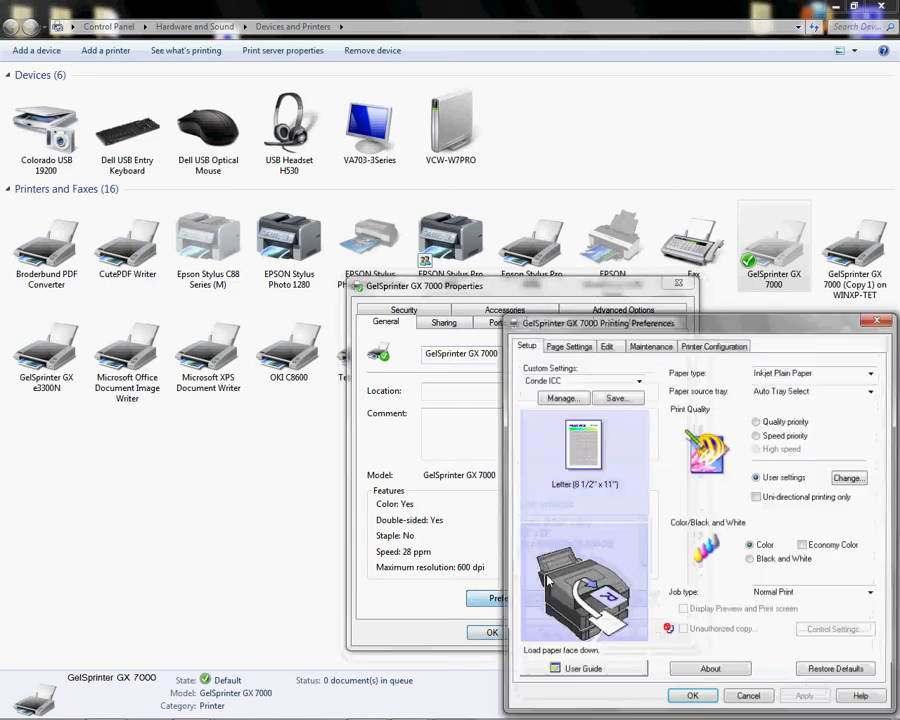
drag(770, 324, 564, 231)
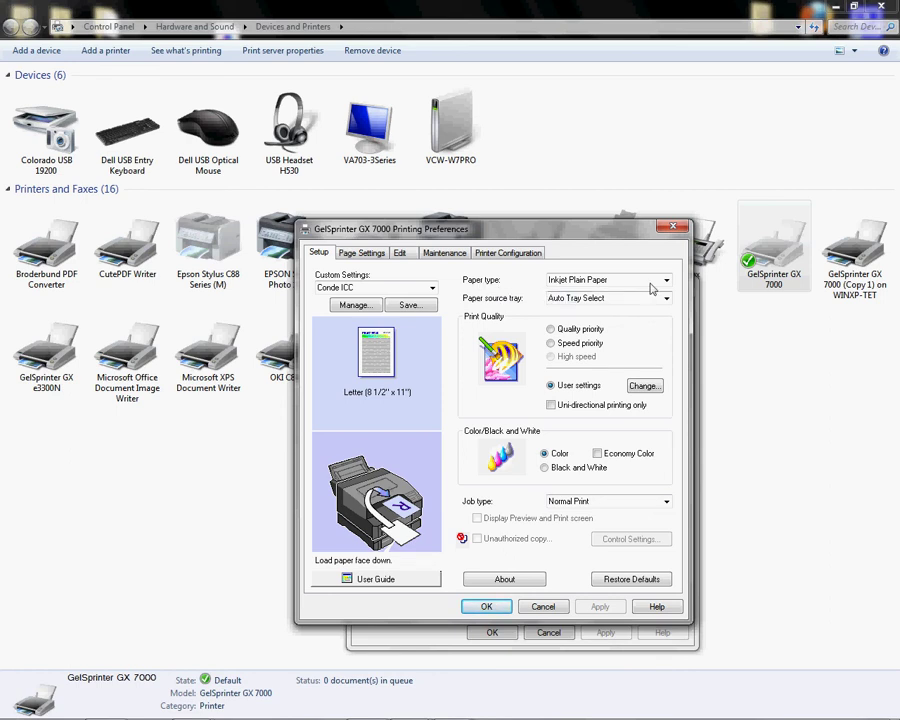
Set the paper type to Inkjet Plain Paper and the print quality to User settings
click(585, 280)
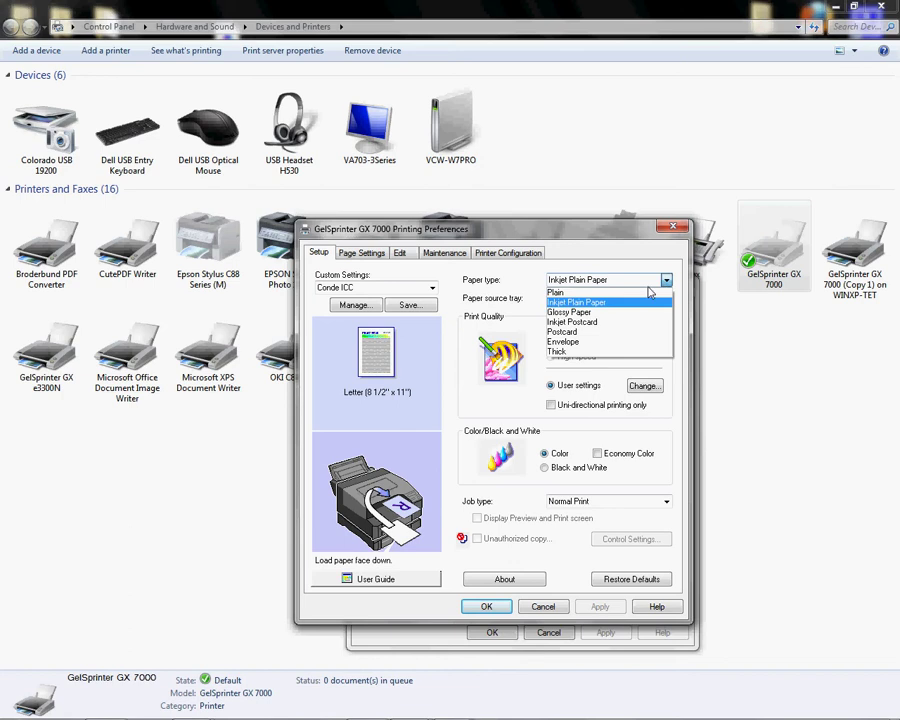
click(578, 303)
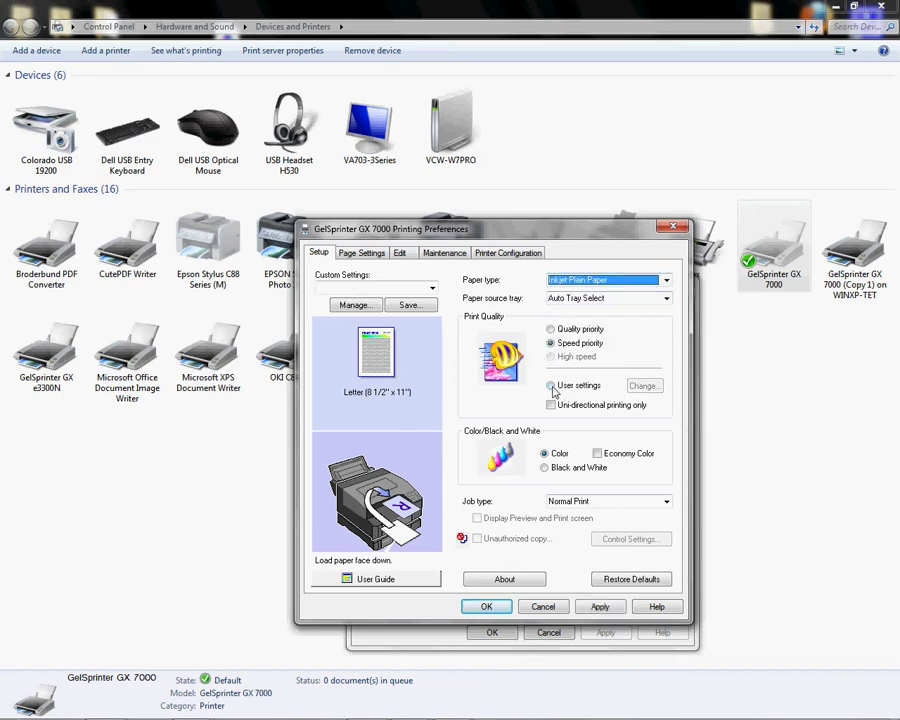
click(551, 387)
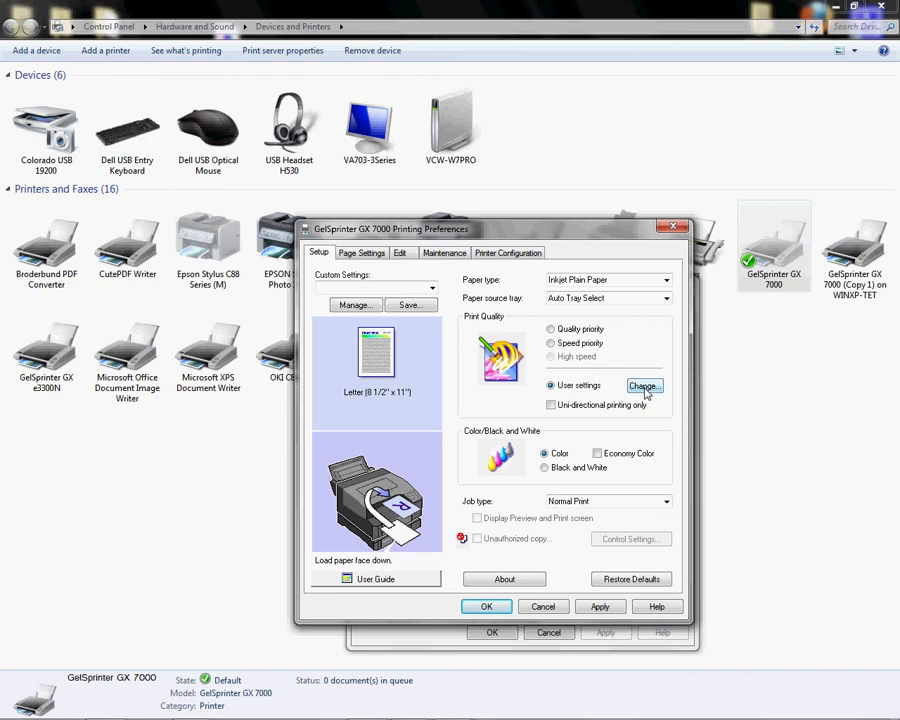
Set the color profile to Off in the print quality user settings, check the miscellaneous options and accept the settings
click(643, 387)
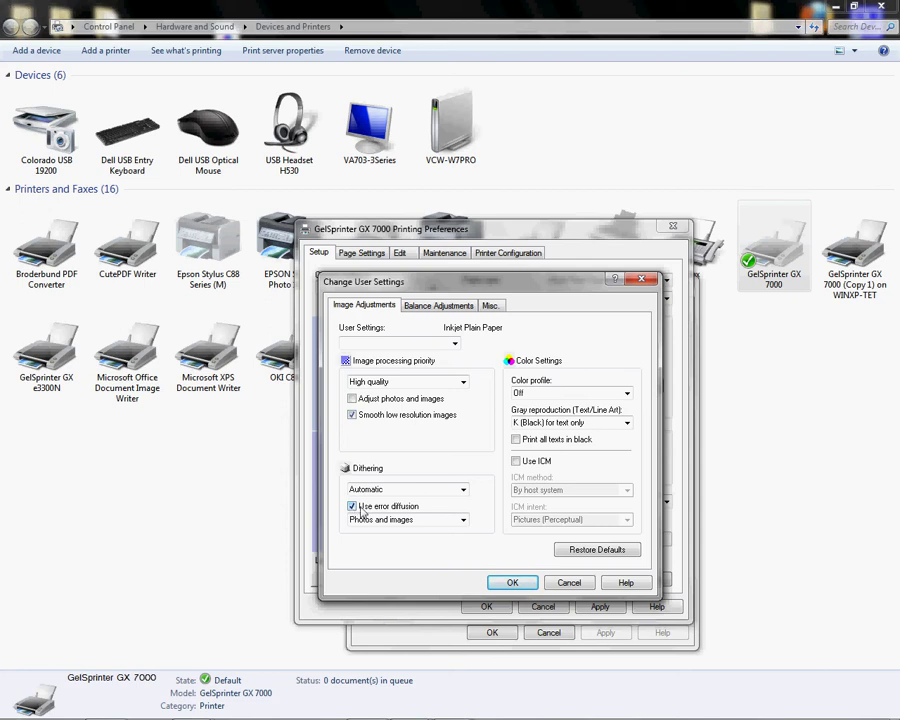
click(627, 393)
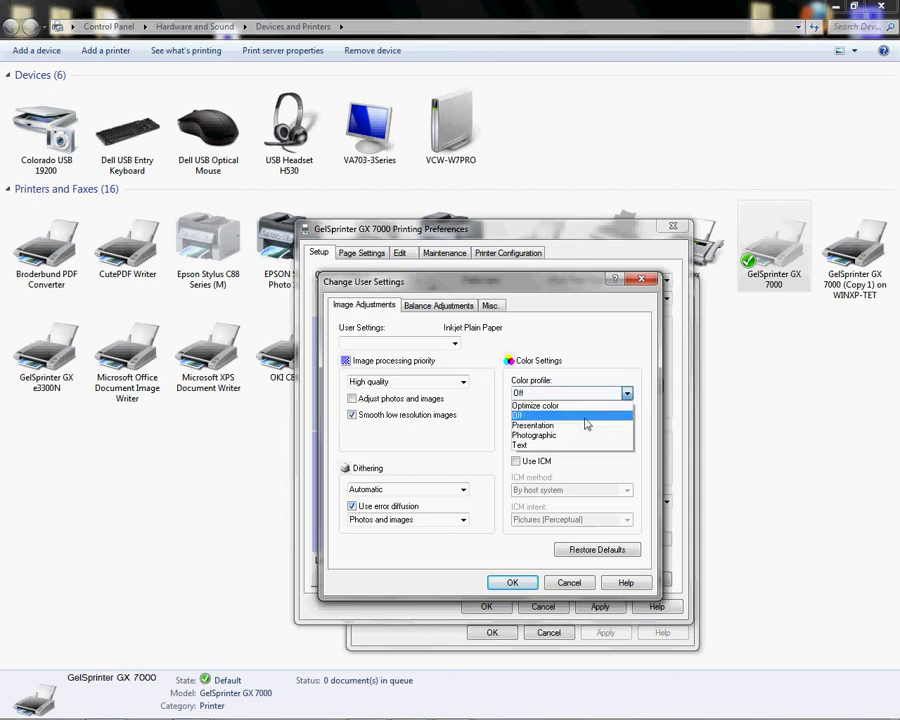
click(548, 415)
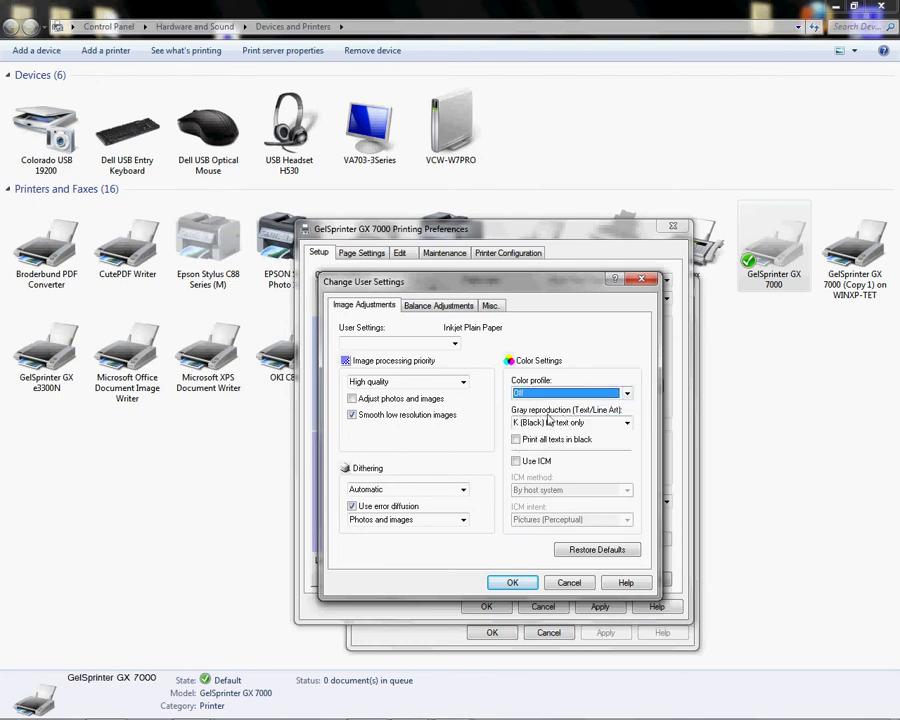
click(490, 305)
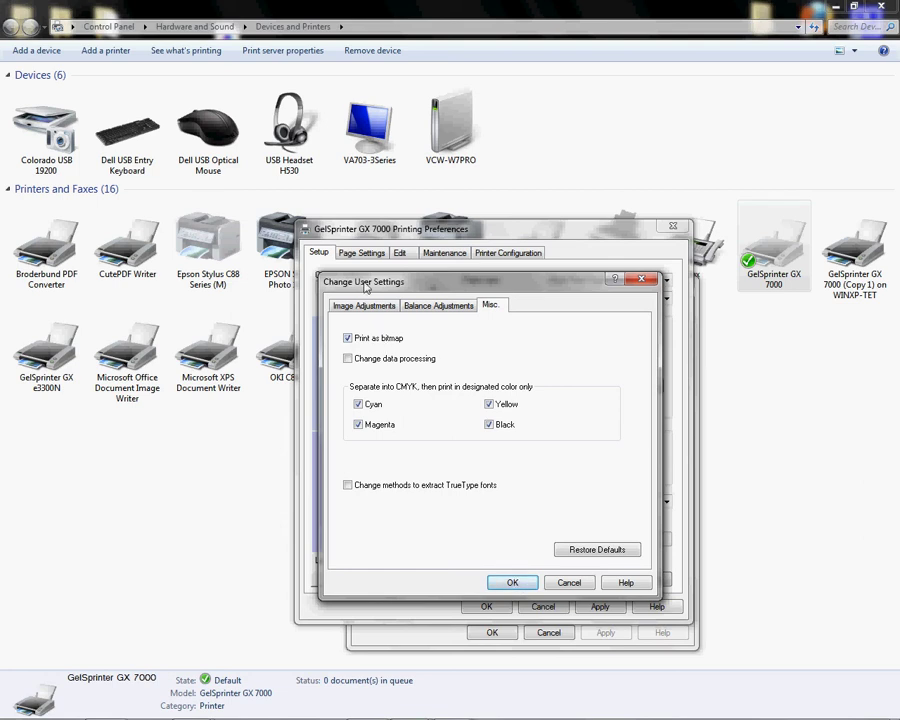
click(528, 584)
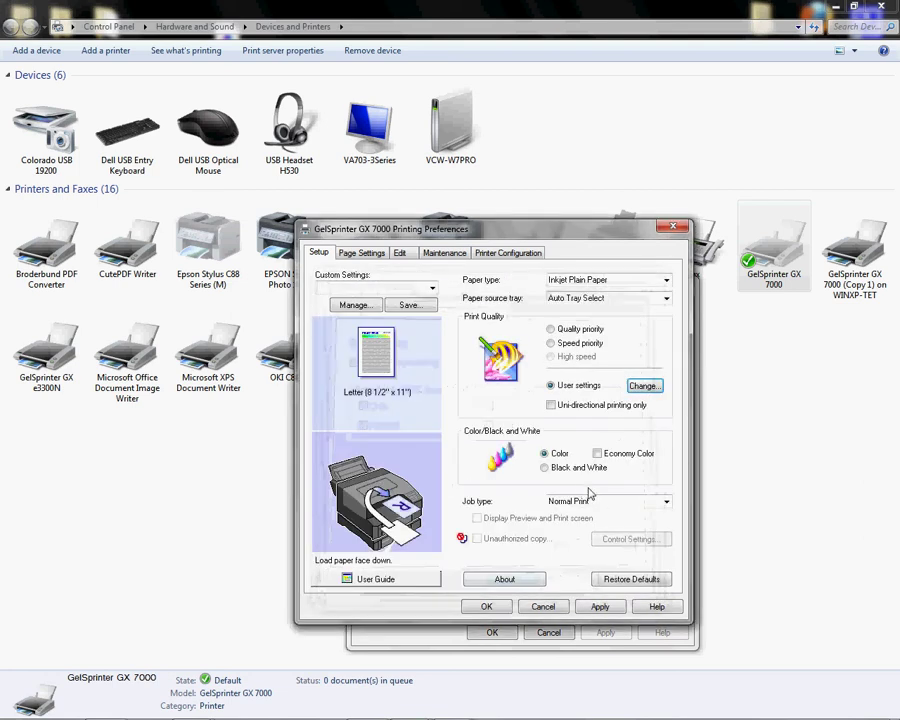
Set the spool format to RAW in the printer configuration
click(510, 253)
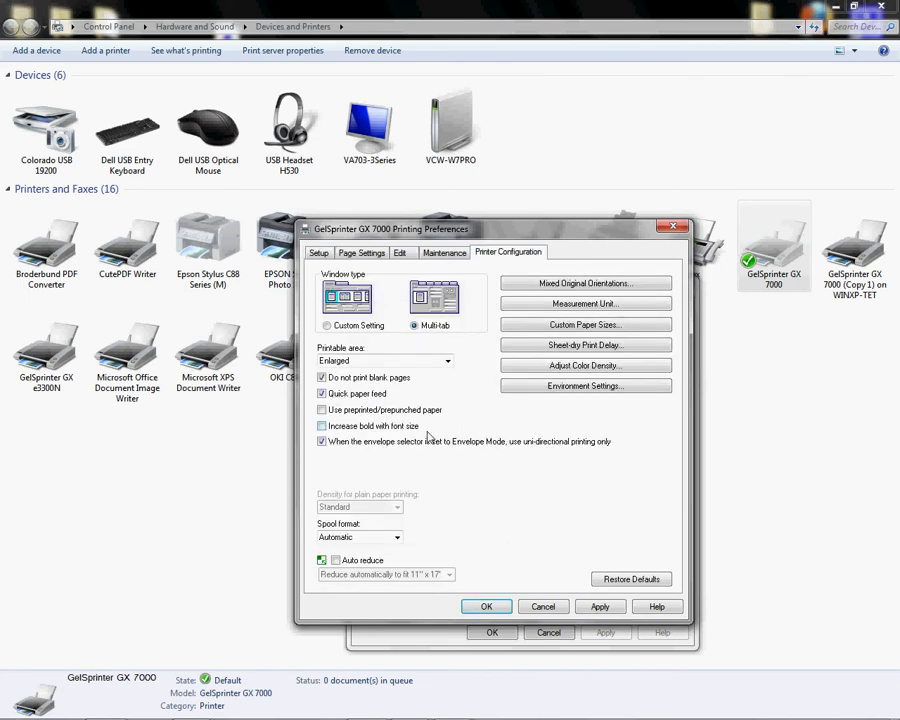
click(398, 538)
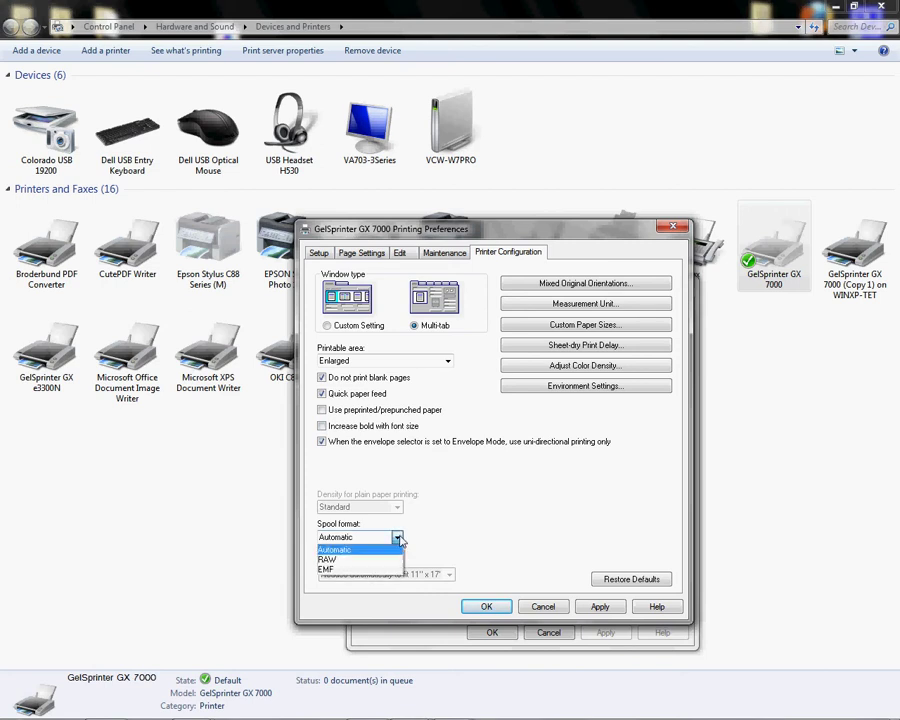
click(339, 561)
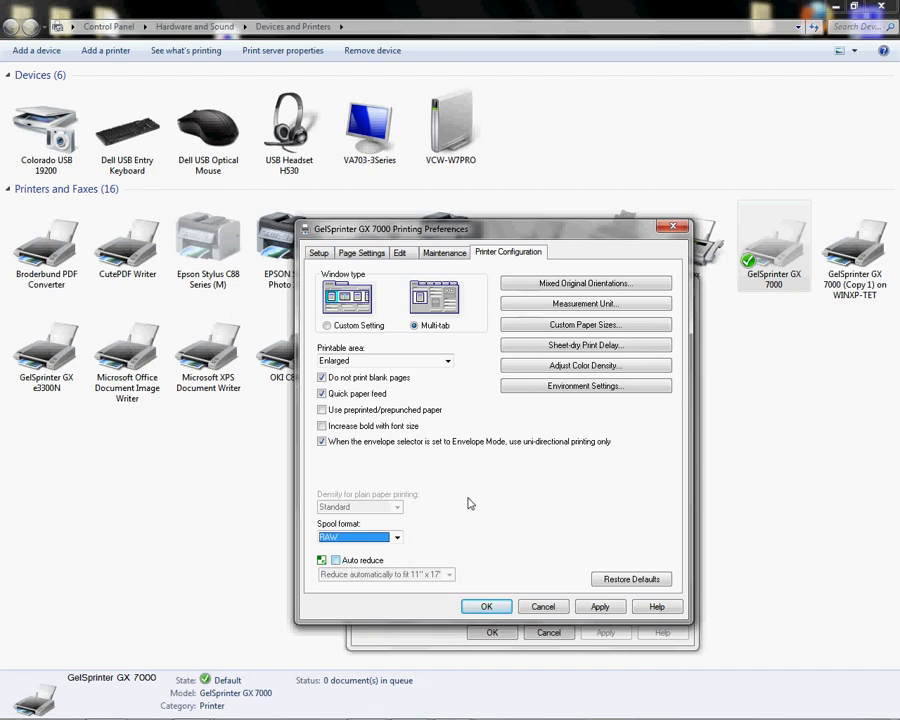
Open the custom paper sizes and set the paper source tray of the 13 x 19 size to Bypass Tray
click(605, 326)
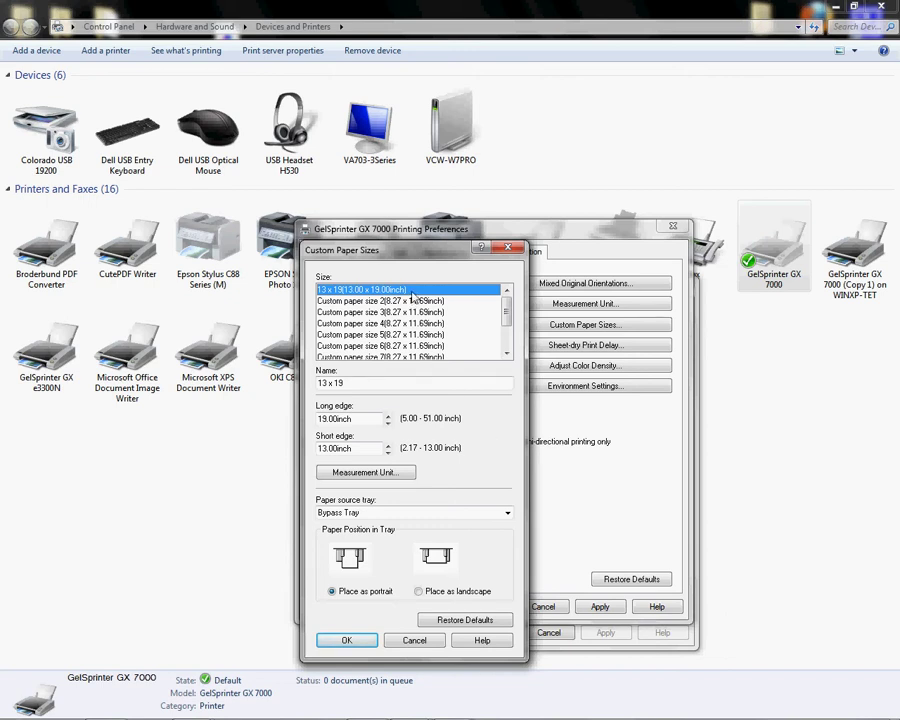
click(508, 513)
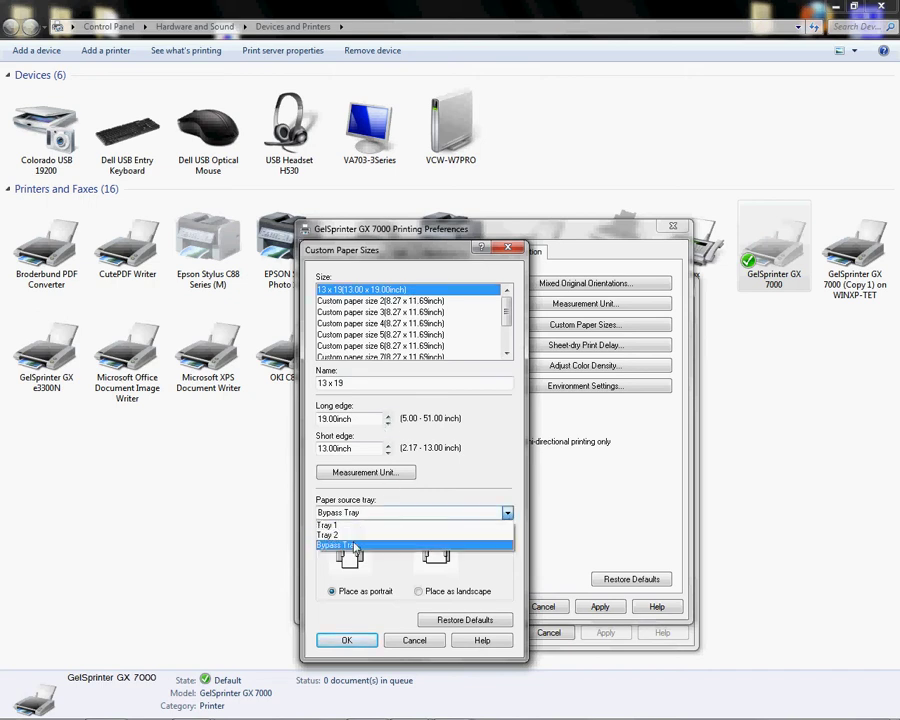
click(480, 545)
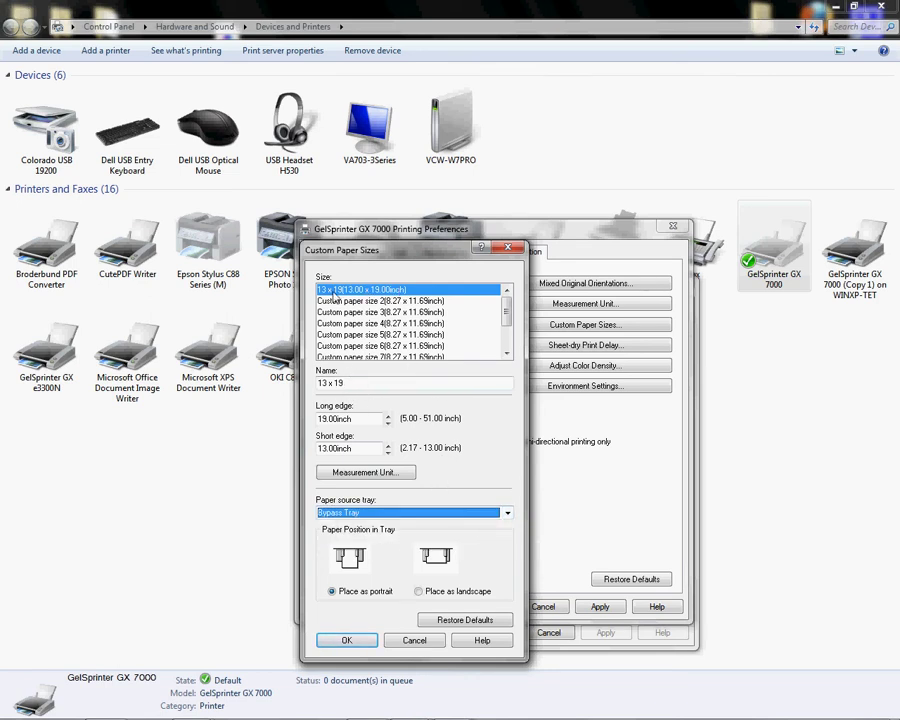
Set the 13 x 19 custom paper size to a 19 inch long edge and 13 inch short edge, and accept it
click(347, 387)
drag(352, 419, 320, 424)
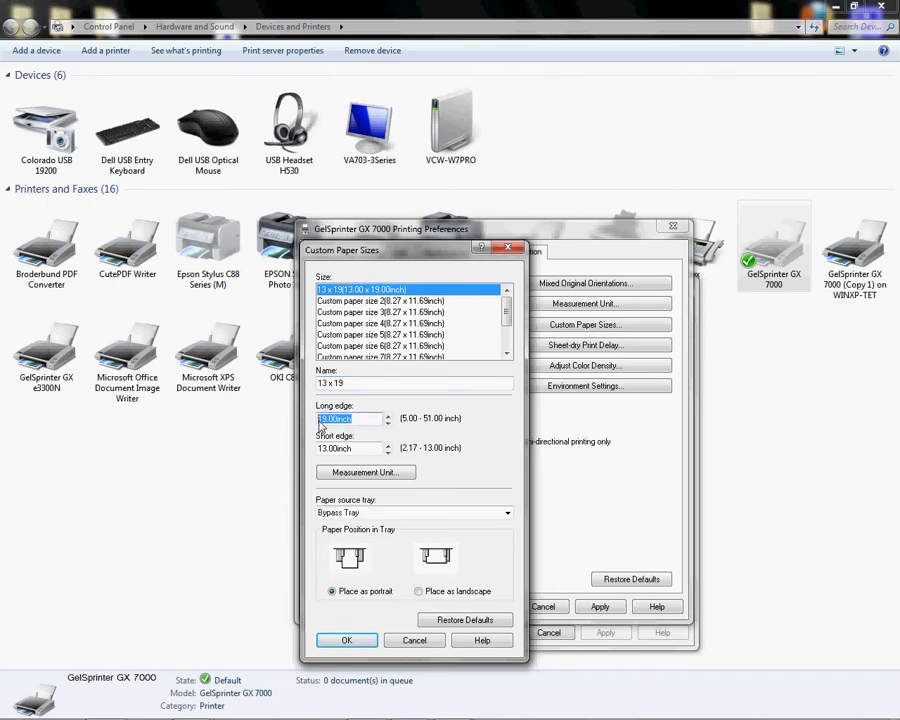
text(19)
key(Tab)
text(13)
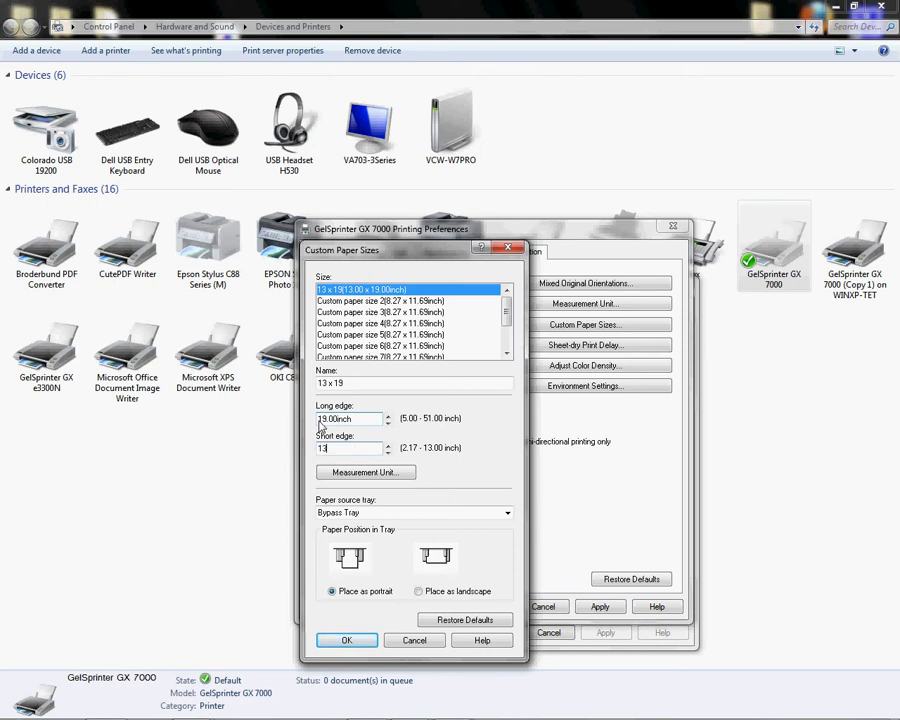
key(Tab)
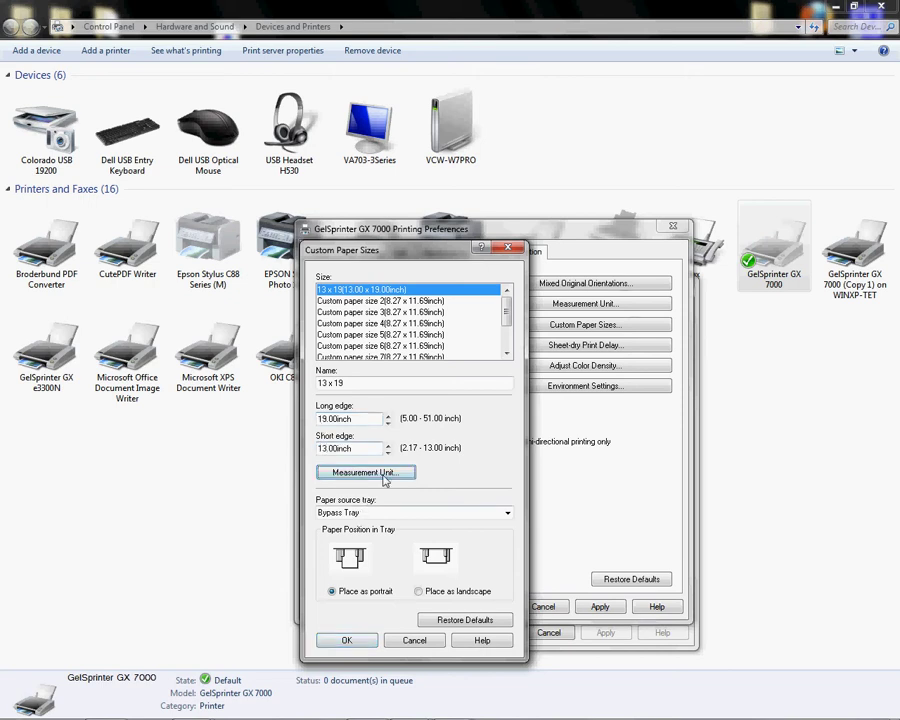
click(402, 472)
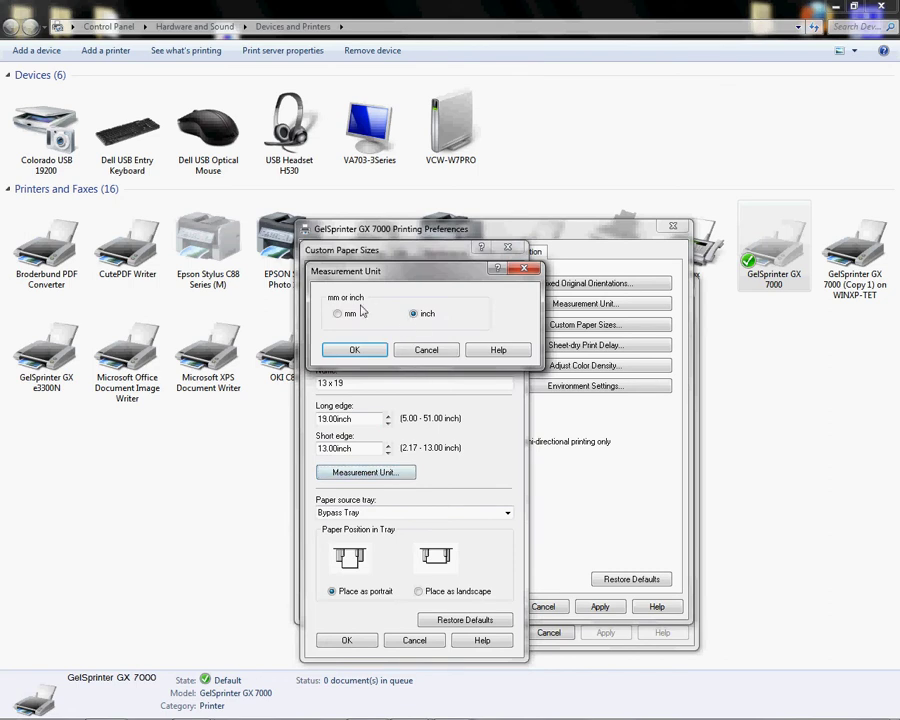
click(412, 350)
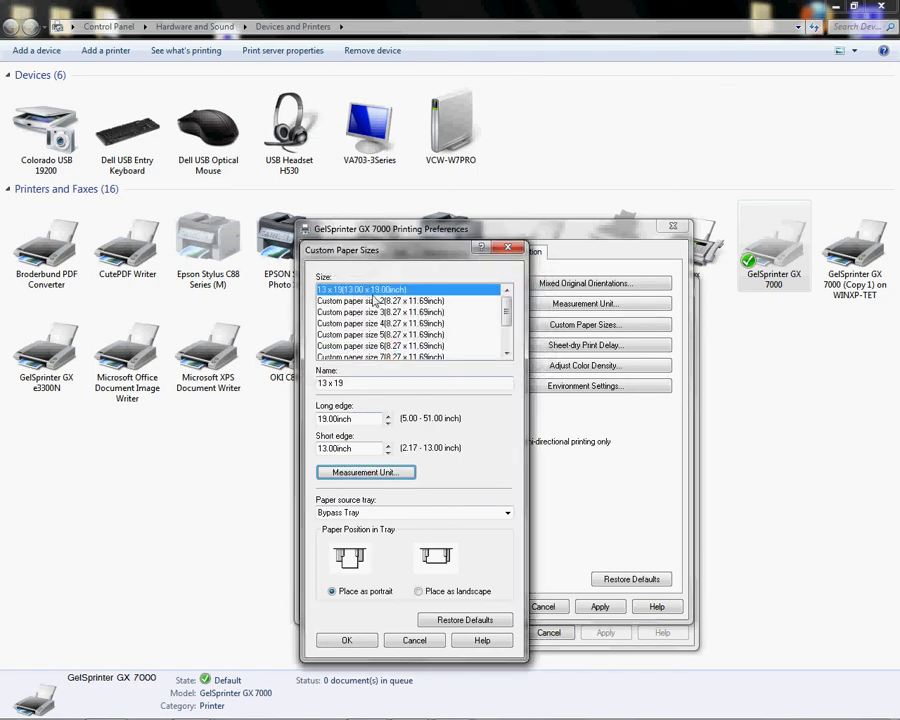
click(340, 385)
drag(340, 385, 317, 385)
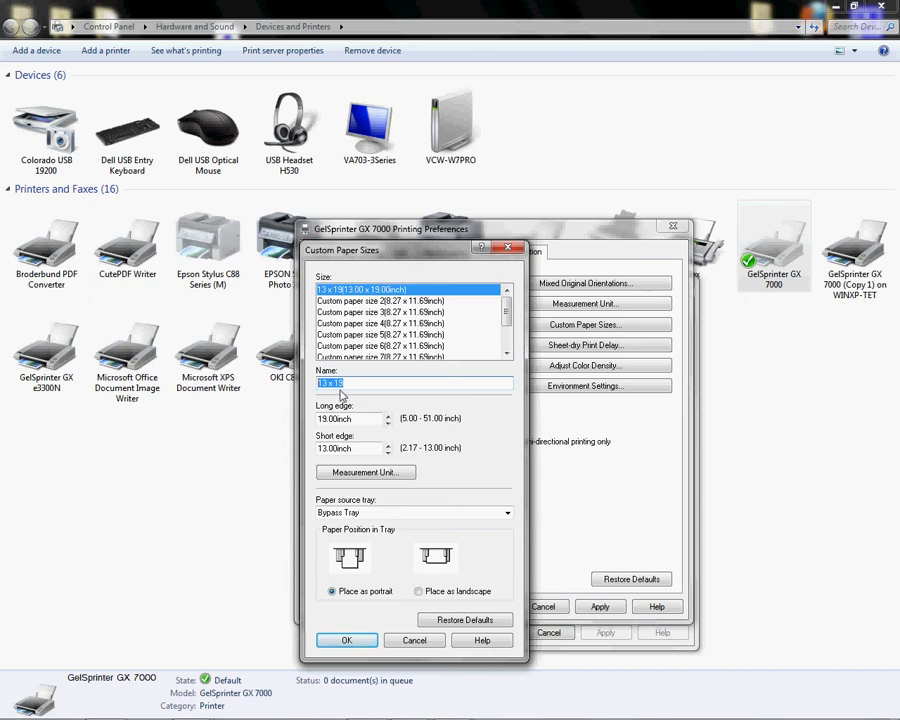
click(346, 640)
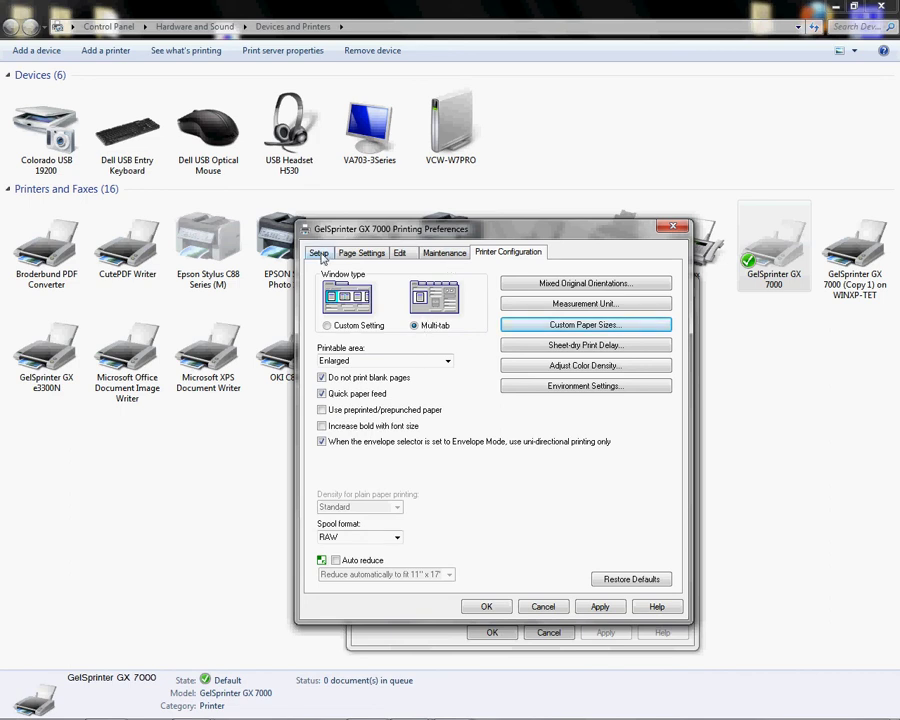
Save the current setup as a new custom setting named "Conde ICC Chr"
click(319, 254)
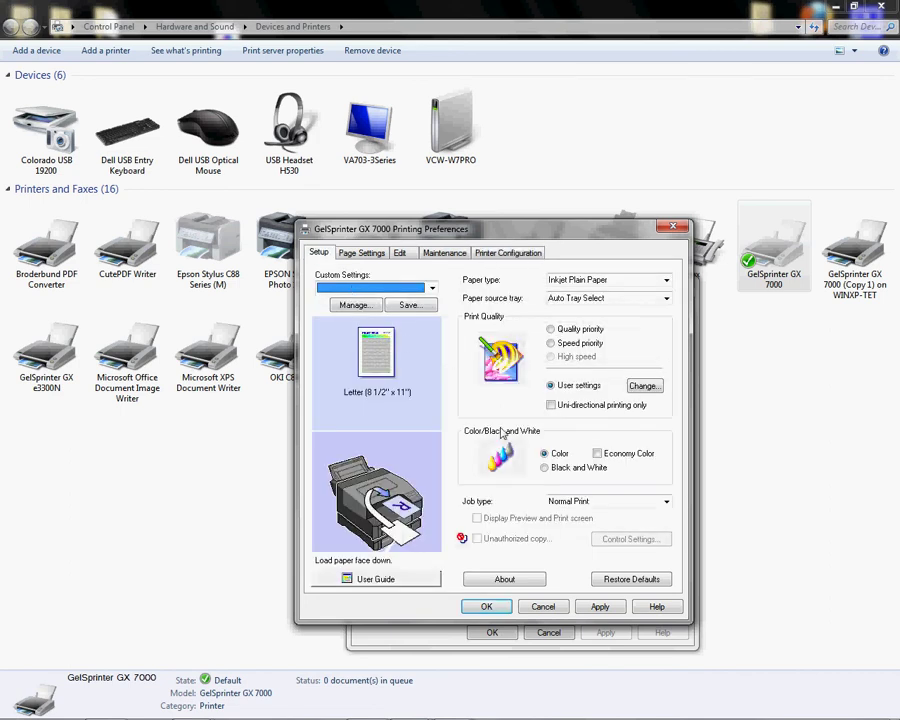
click(410, 305)
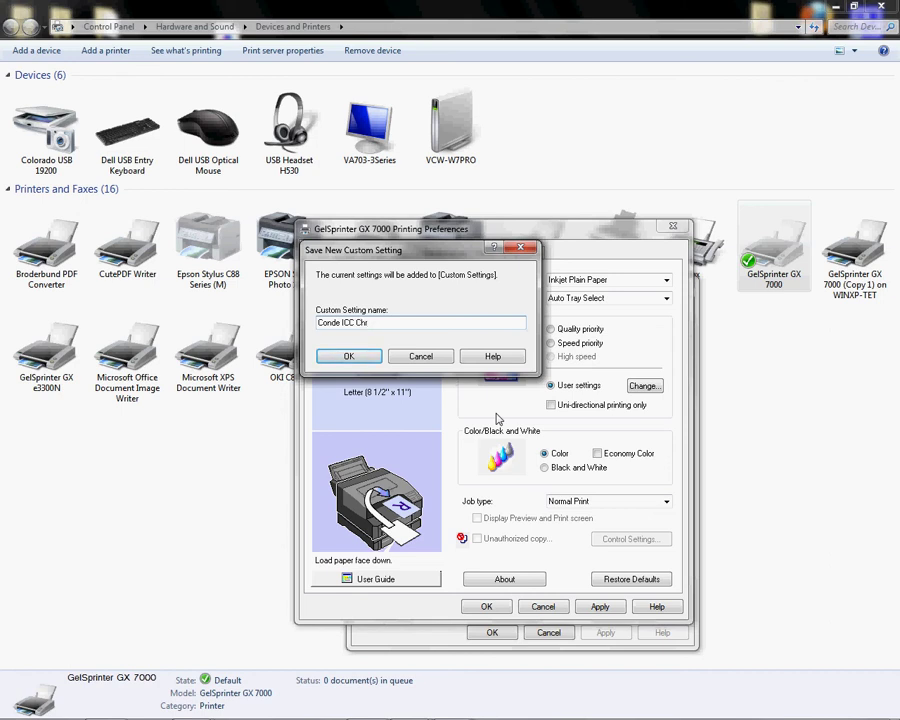
click(349, 356)
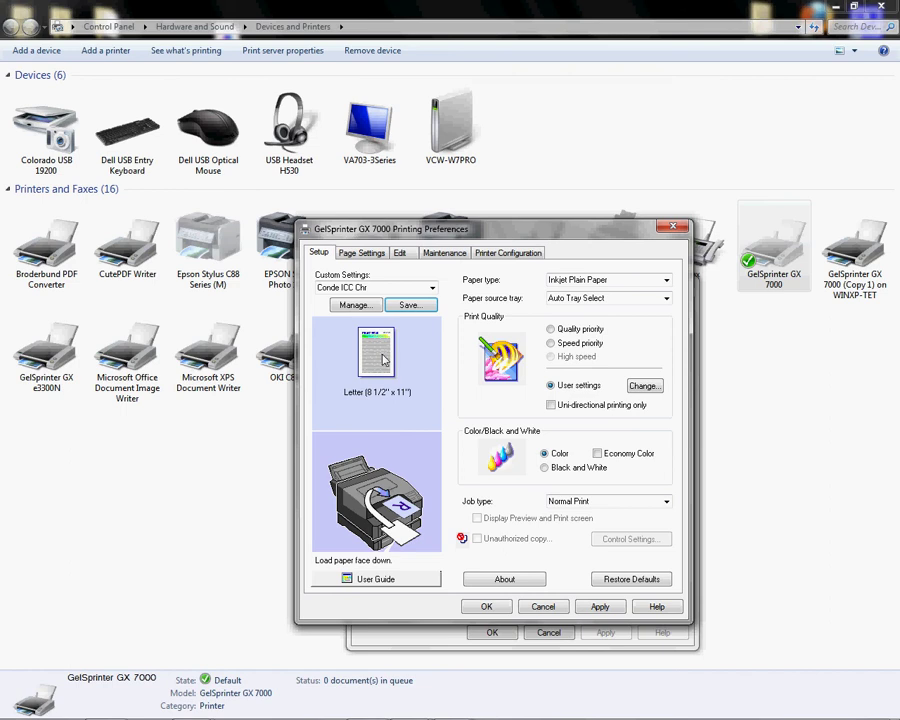
Apply the printing preferences and close all the printer windows
click(600, 608)
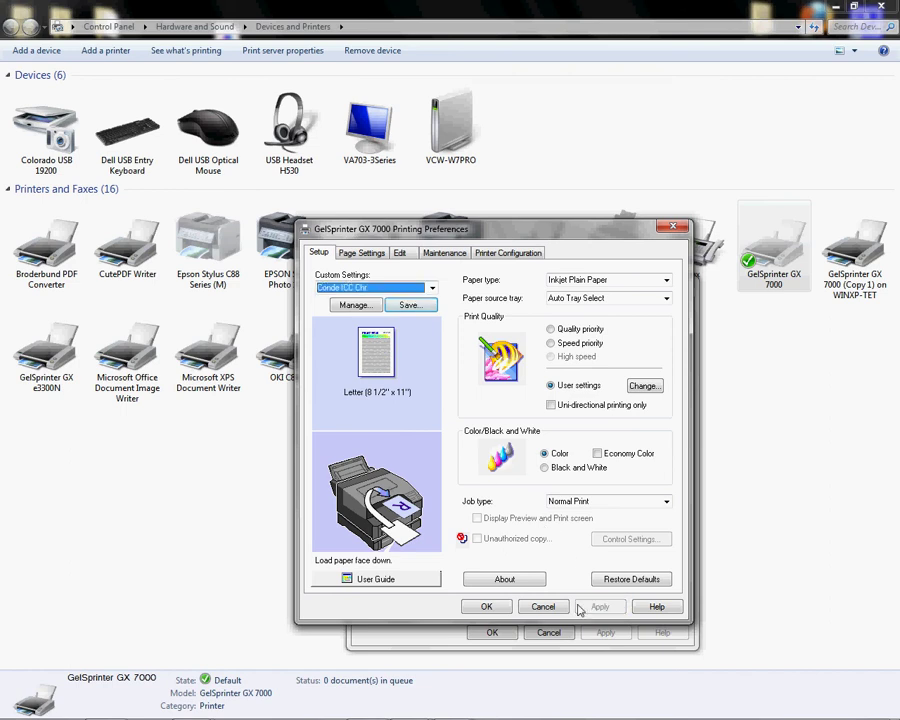
click(486, 607)
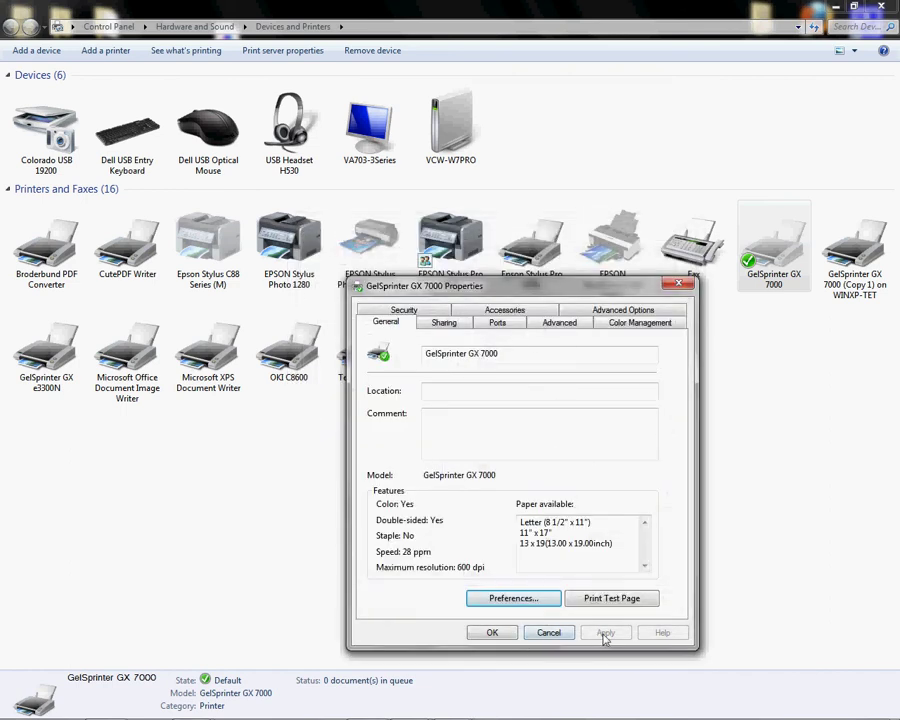
click(495, 634)
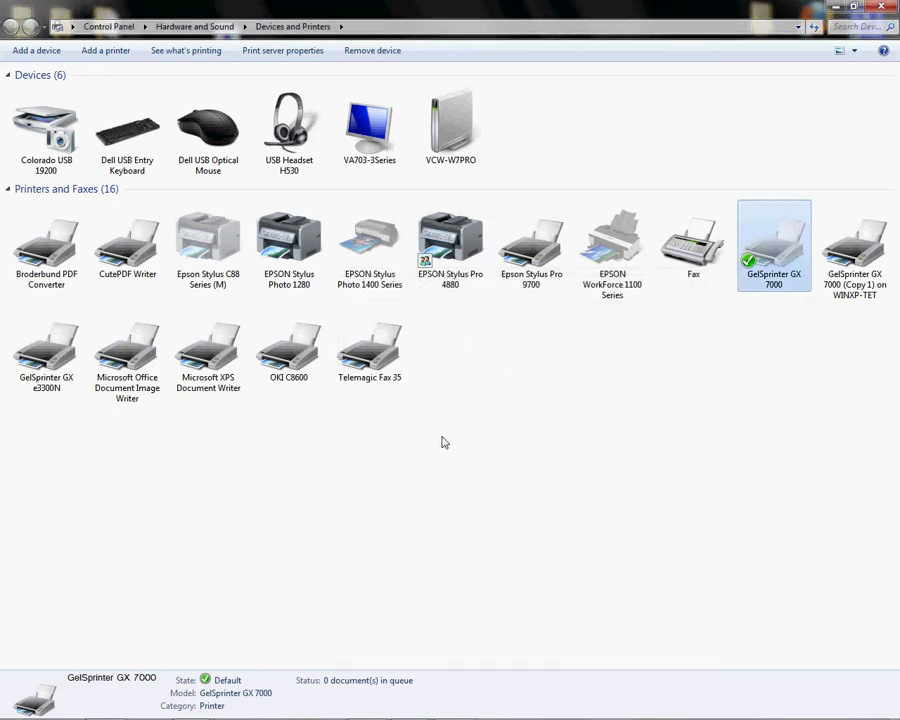
click(884, 8)
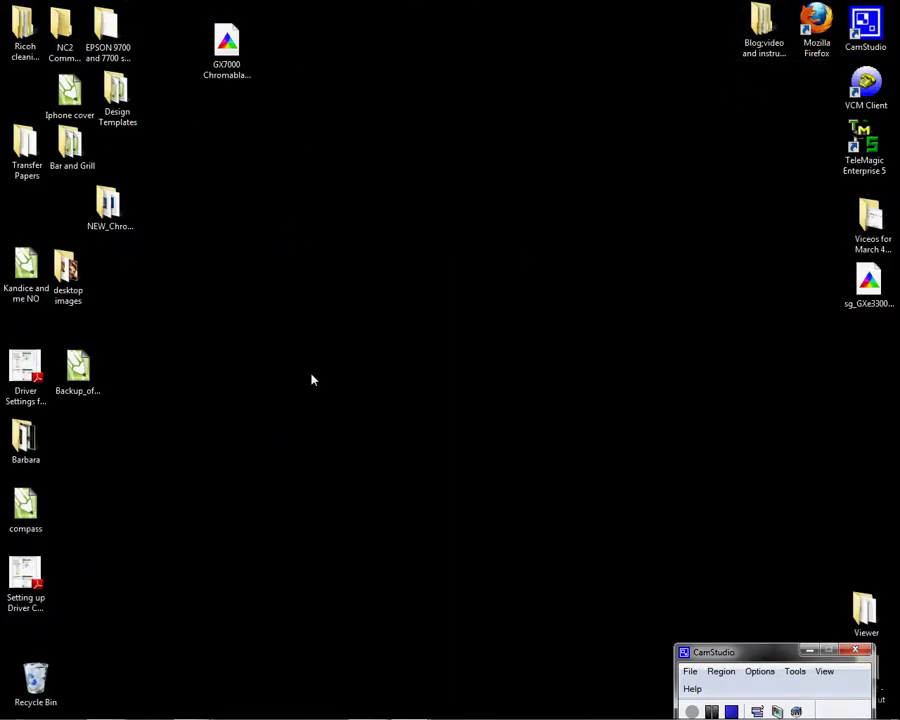
Start CorelDRAW X4 and create a new blank document
mouse_move(114, 712)
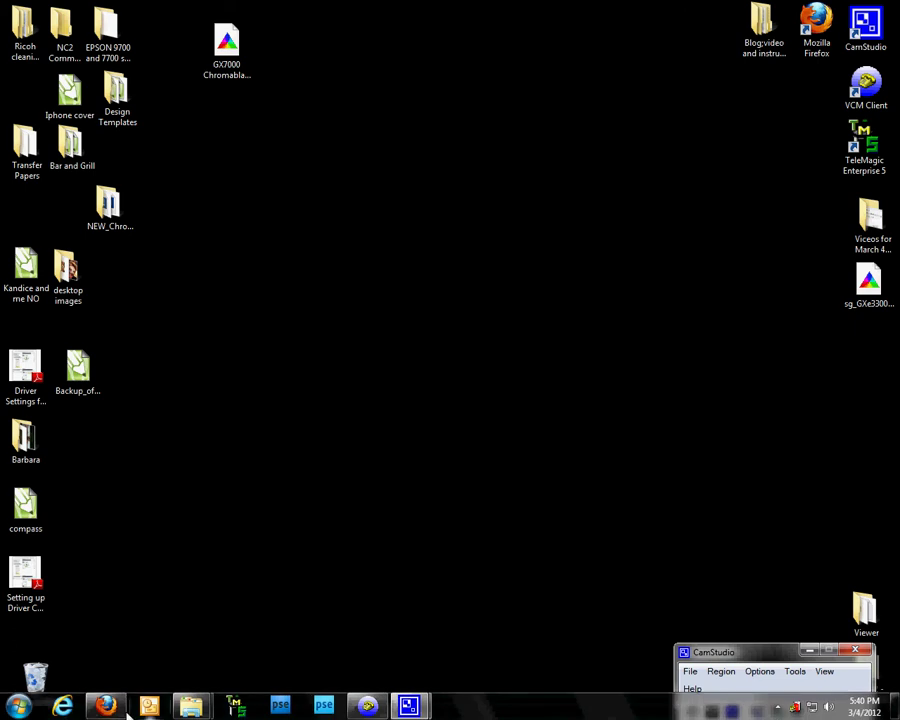
click(18, 707)
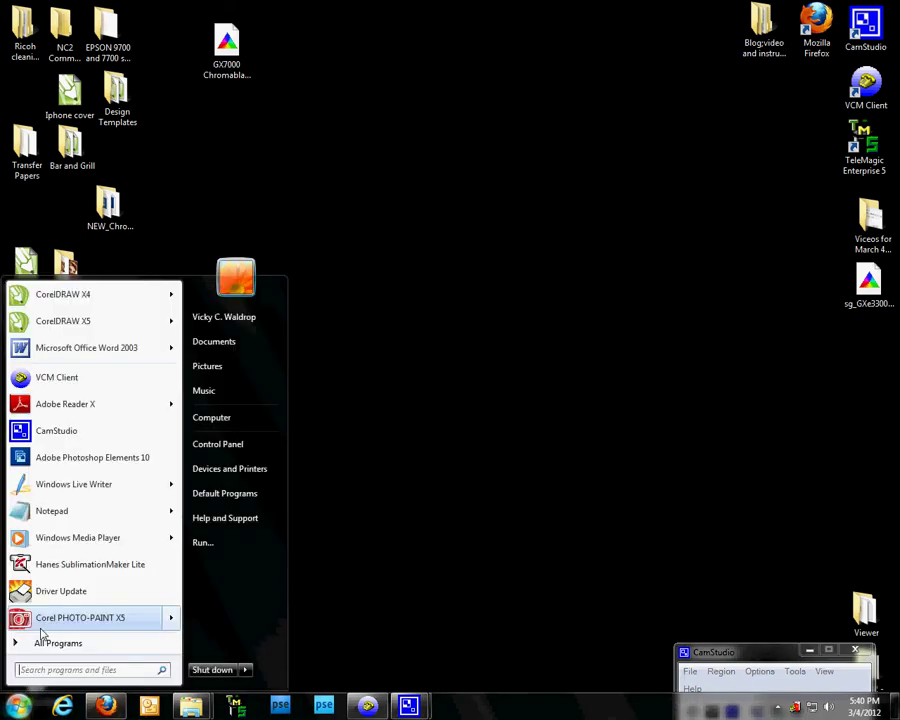
click(70, 297)
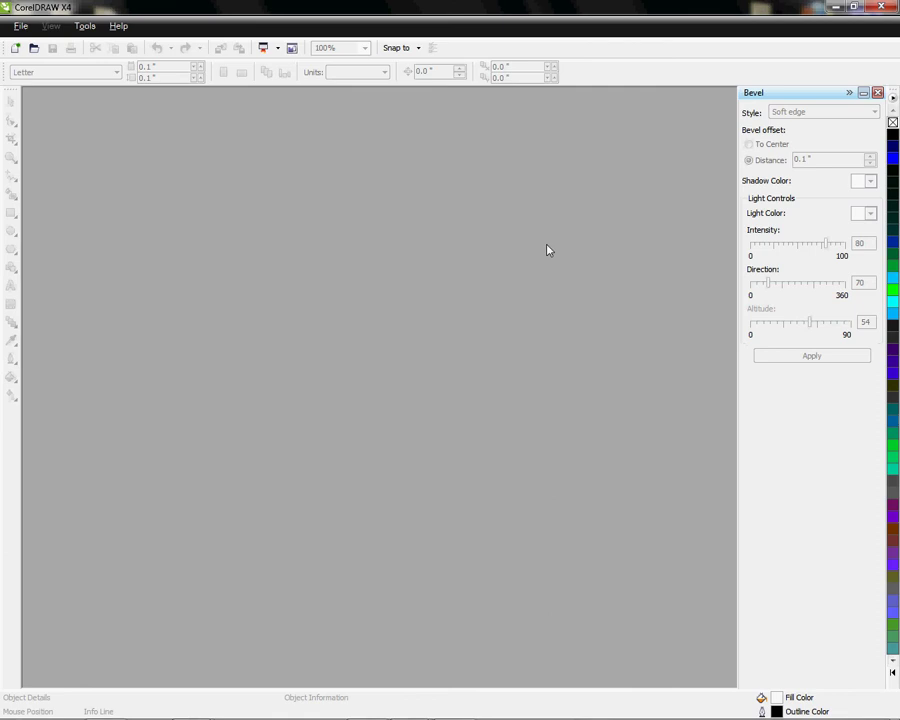
click(19, 26)
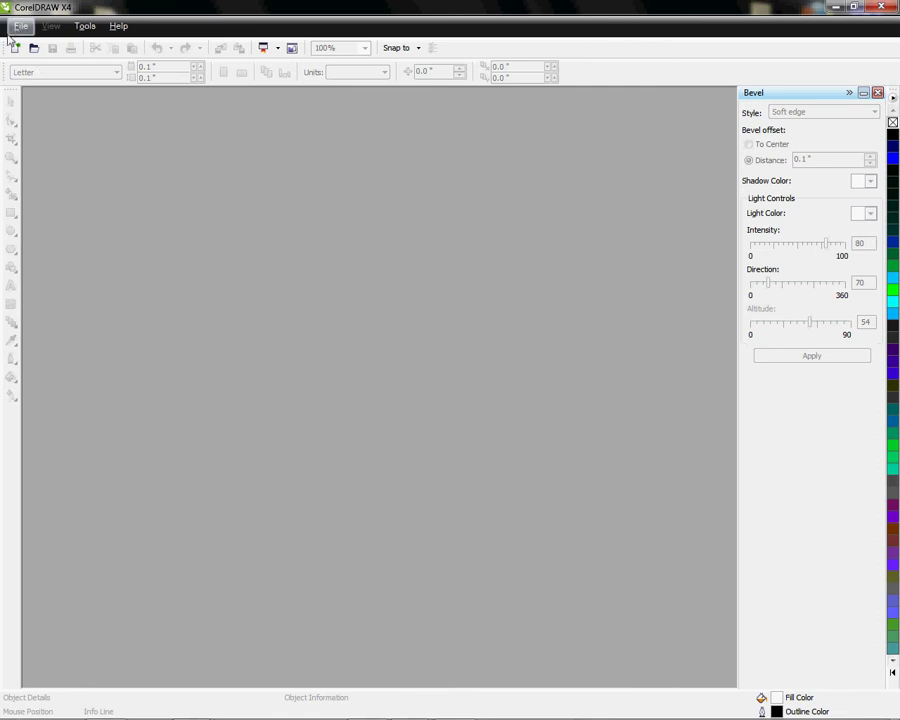
click(36, 45)
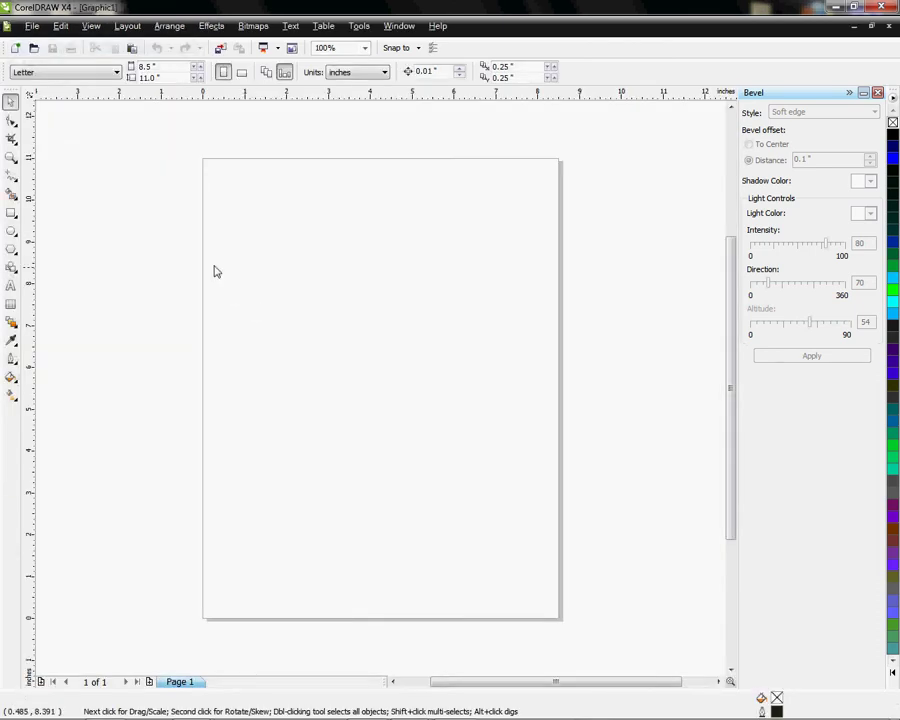
Draw a rectangle about 4.27 by 4.5 inches on the upper half of the page
click(12, 212)
drag(280, 210, 462, 402)
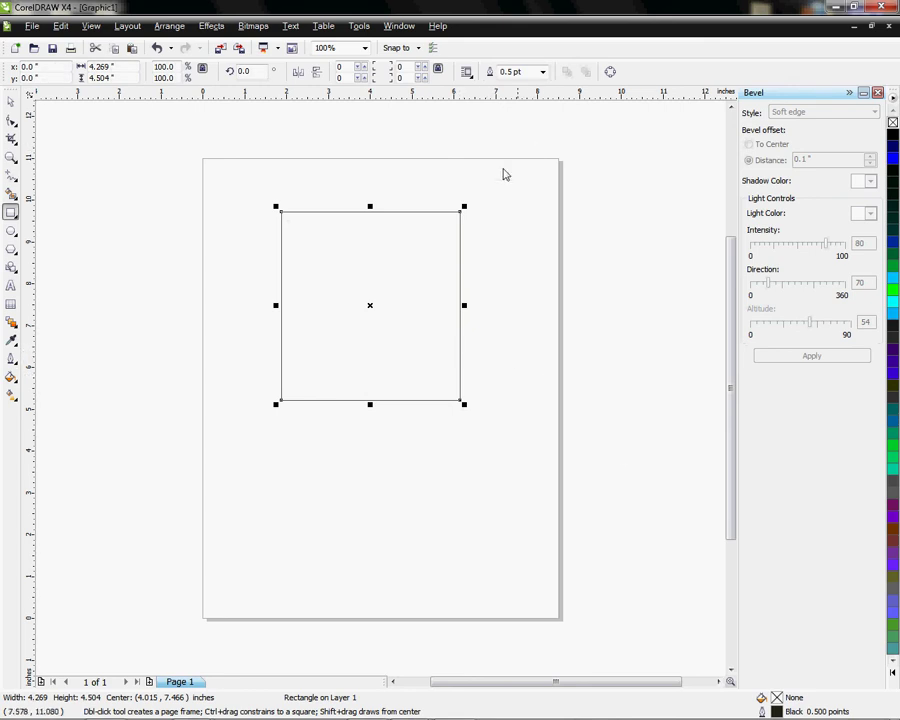
In Color Management, set the composite printer profile to GX7000 - Chromablast Cotton RC.icm and accept Perceptual rendering intent with the Kodak Digital Science CMM engine
click(365, 30)
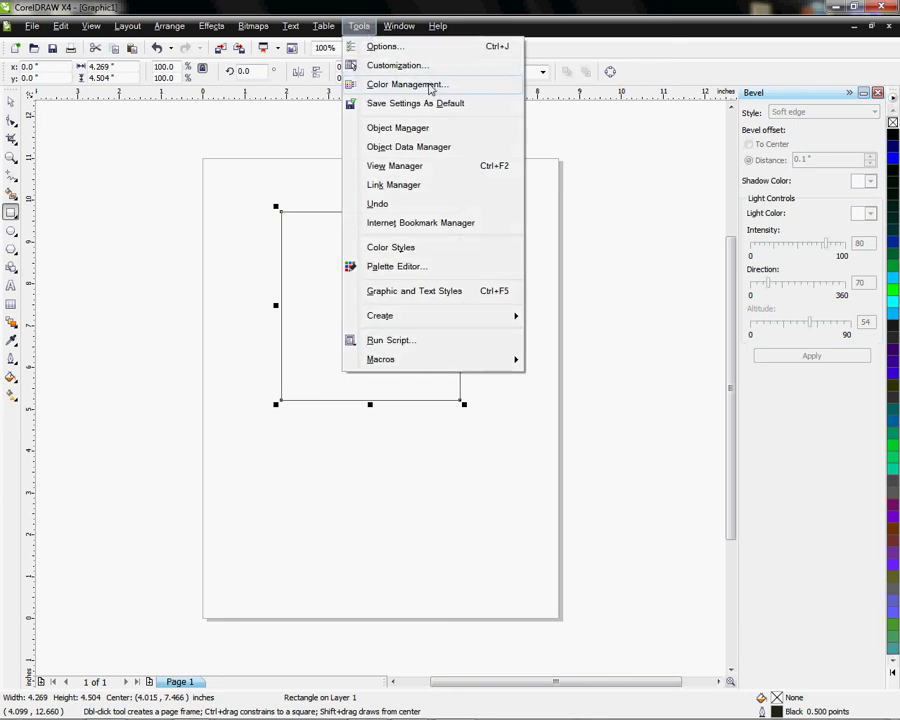
key(Escape)
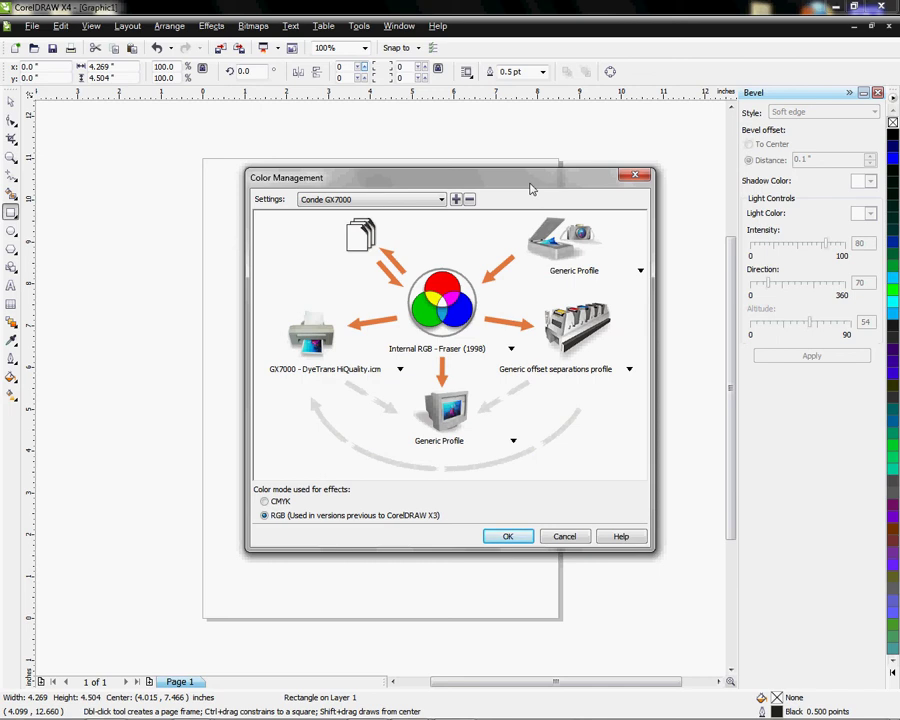
drag(531, 189, 478, 187)
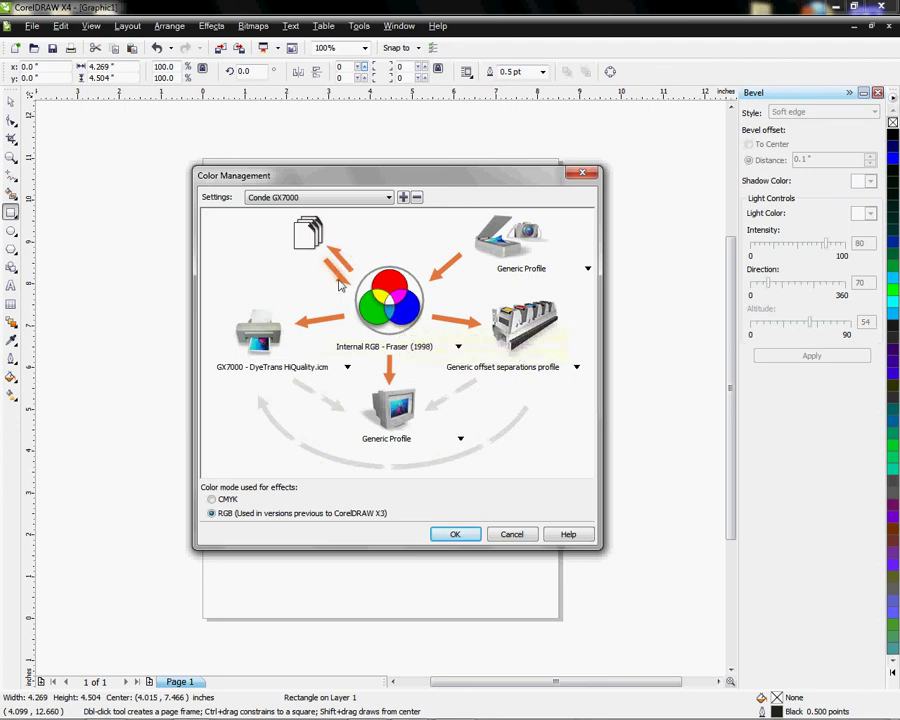
click(443, 268)
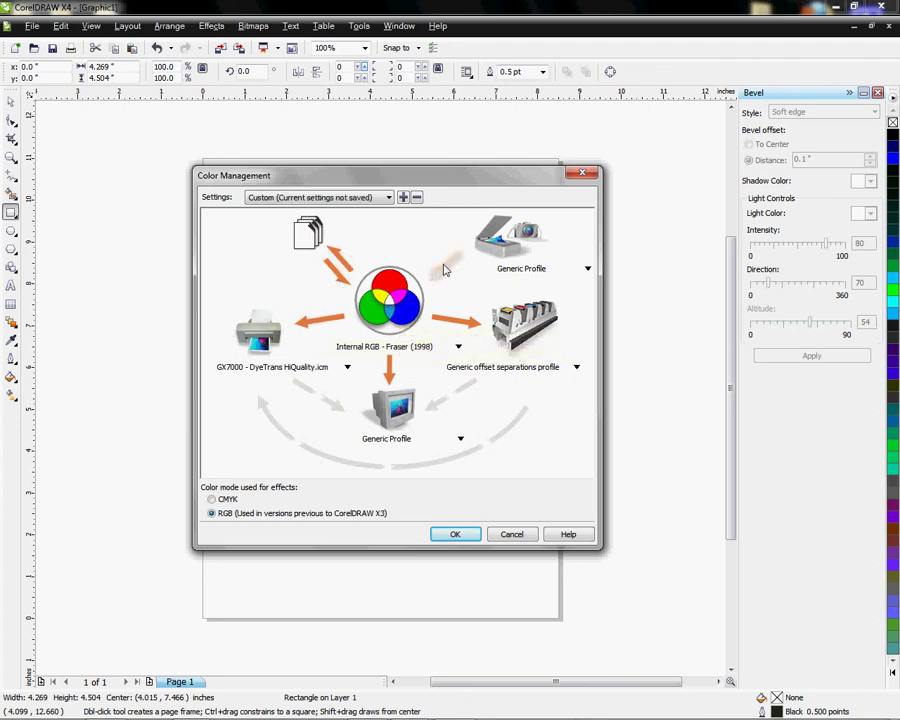
click(352, 270)
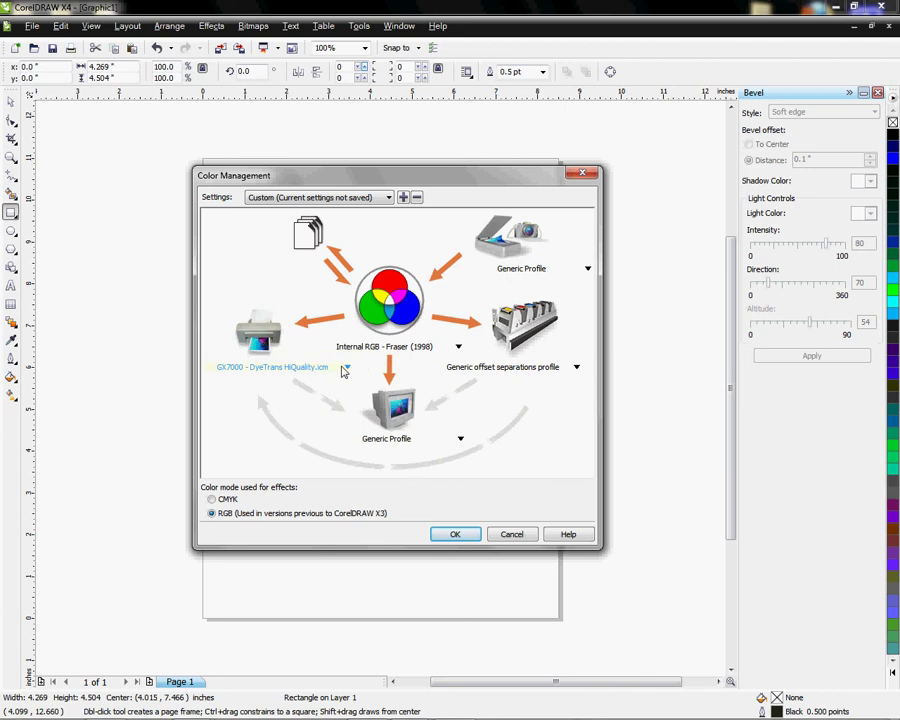
click(280, 367)
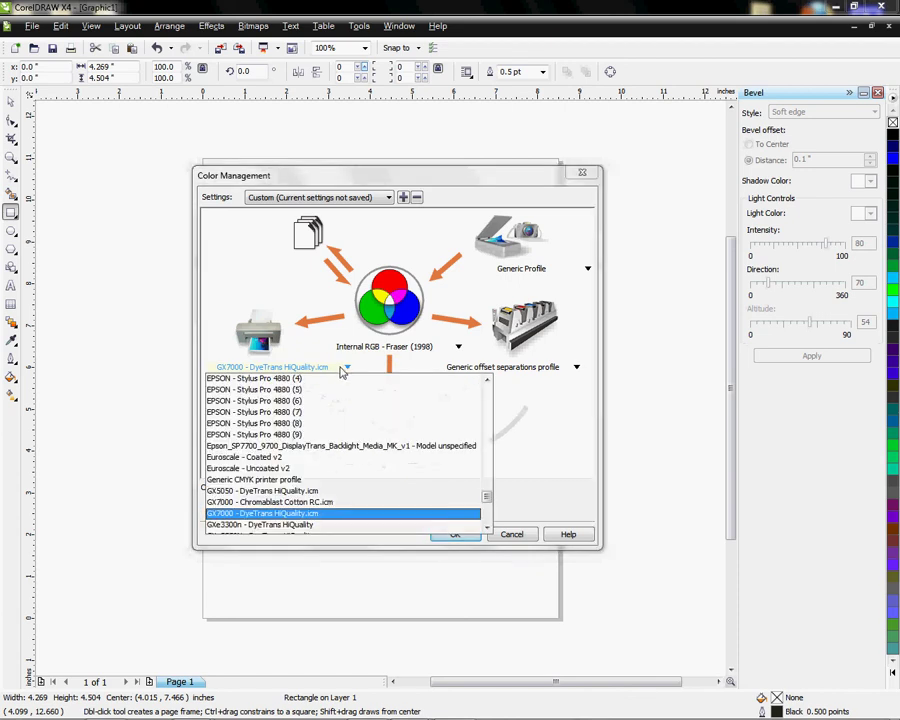
click(293, 503)
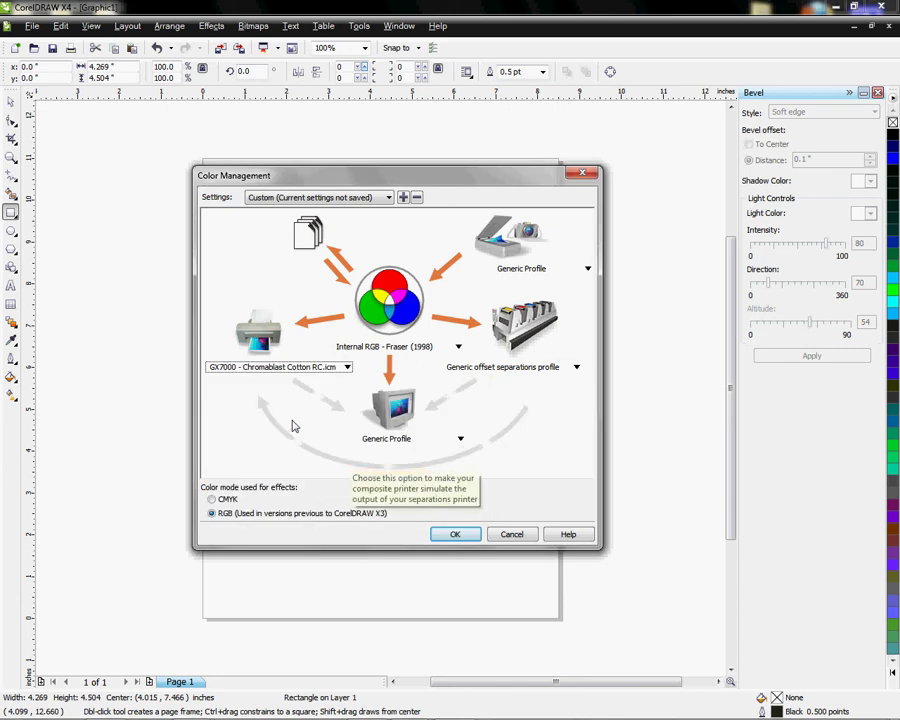
click(395, 314)
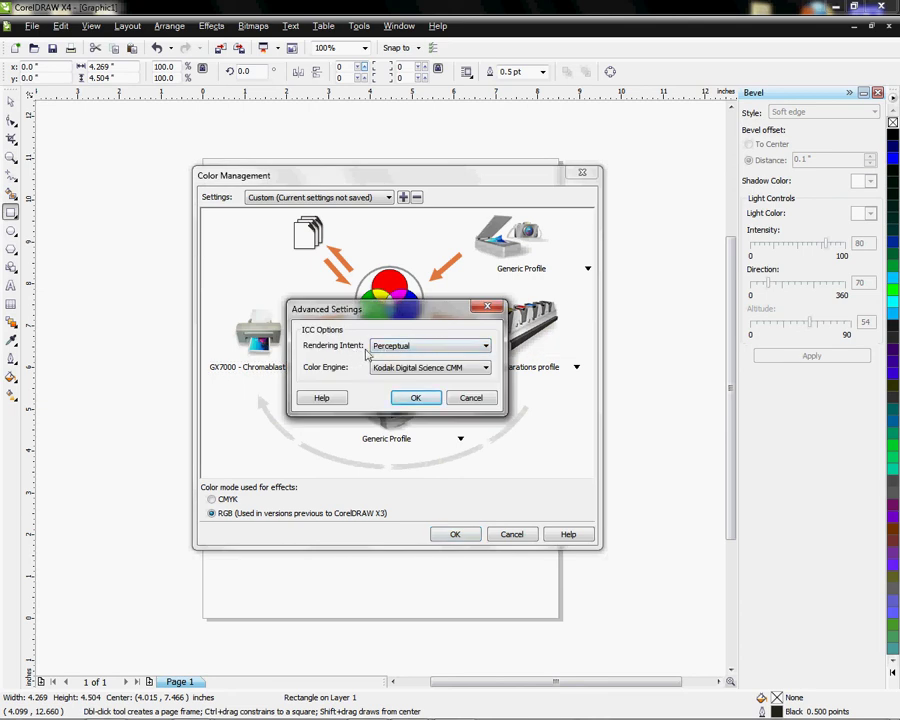
click(411, 399)
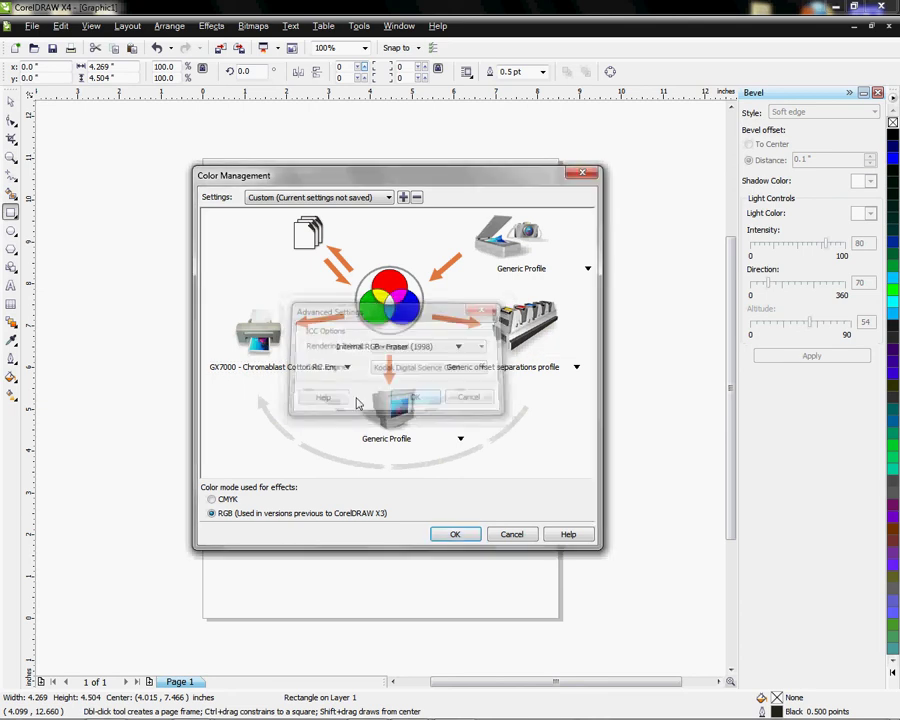
Configure the advanced import/export settings to always convert imports and always embed exports using Internal RGB - Fraser (1998)
click(310, 232)
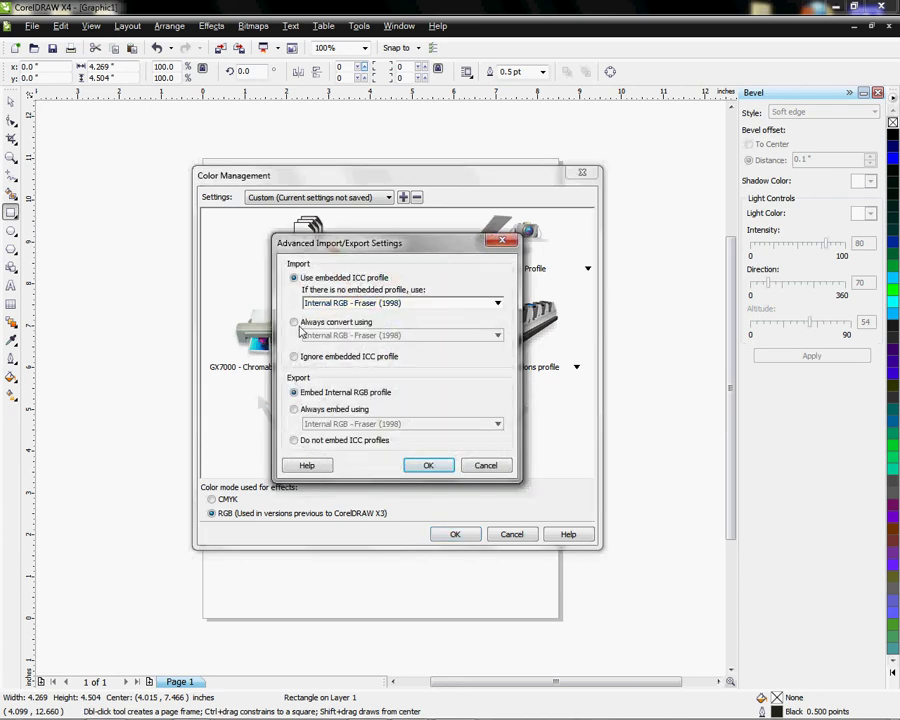
click(295, 321)
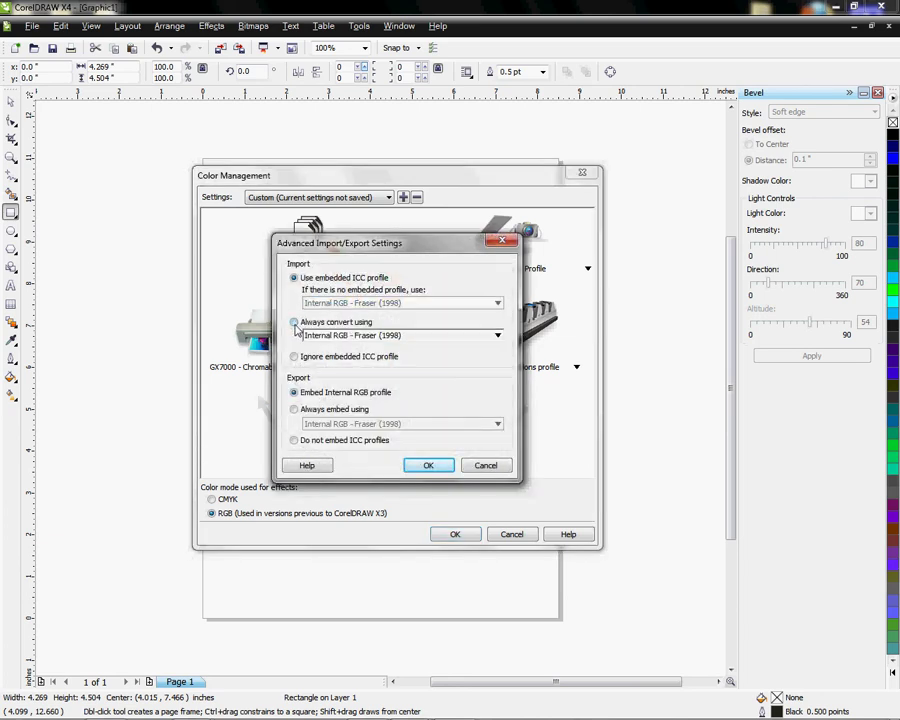
click(294, 410)
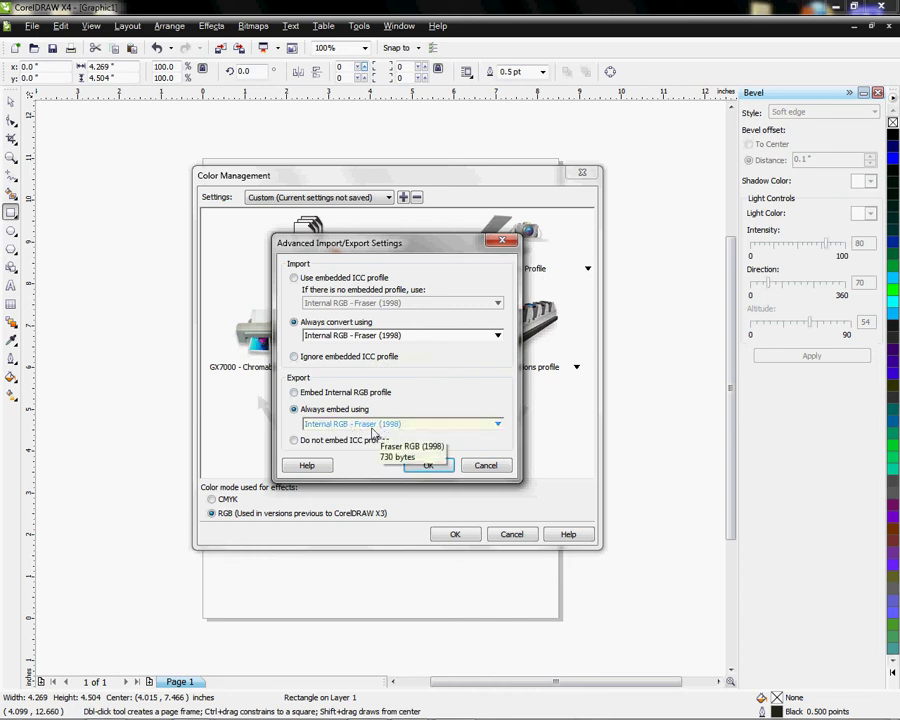
click(465, 424)
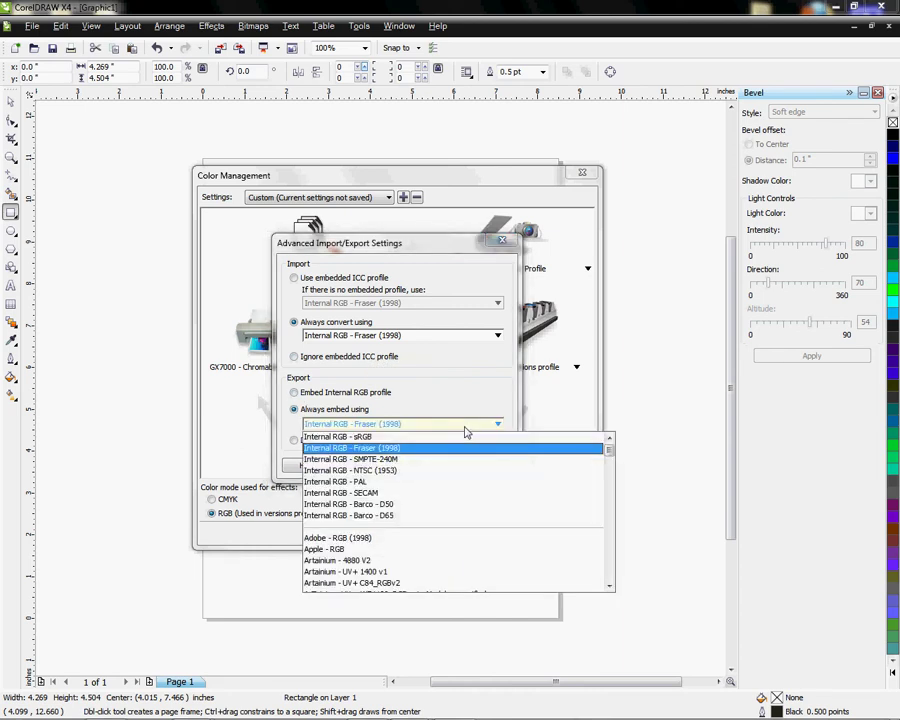
click(384, 450)
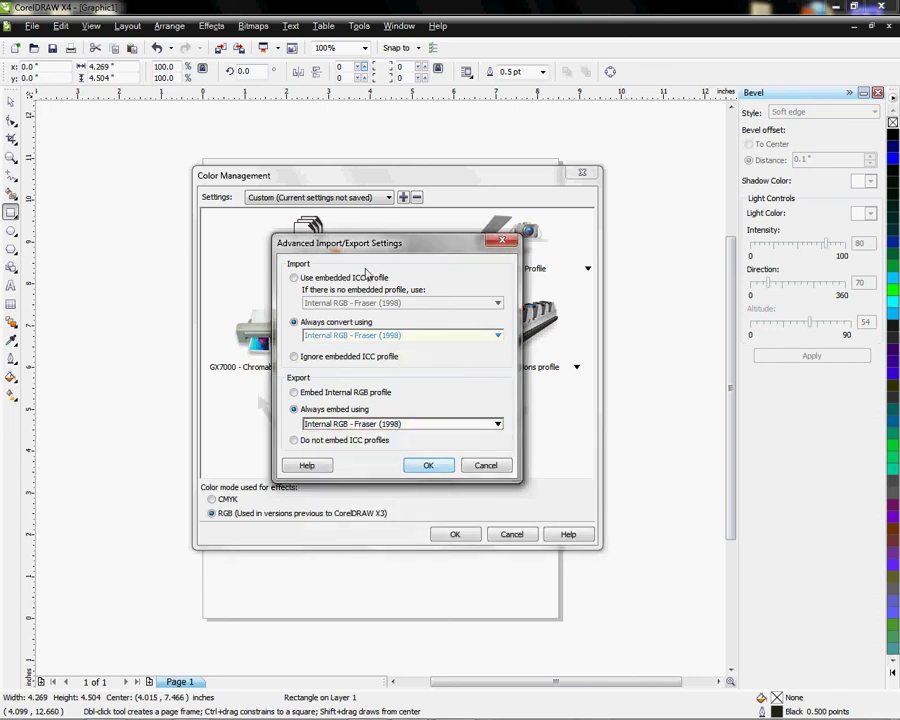
click(442, 466)
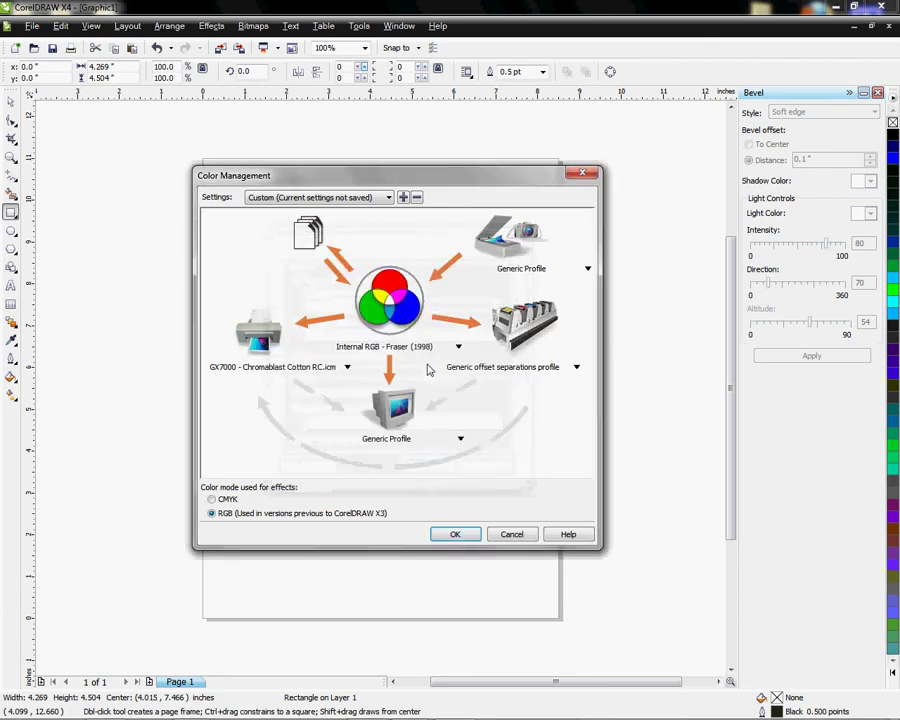
Check the advanced printer settings for profile overrides and choose Internal RGB - Fraser (1998) as the internal color profile
click(275, 342)
drag(518, 318, 518, 360)
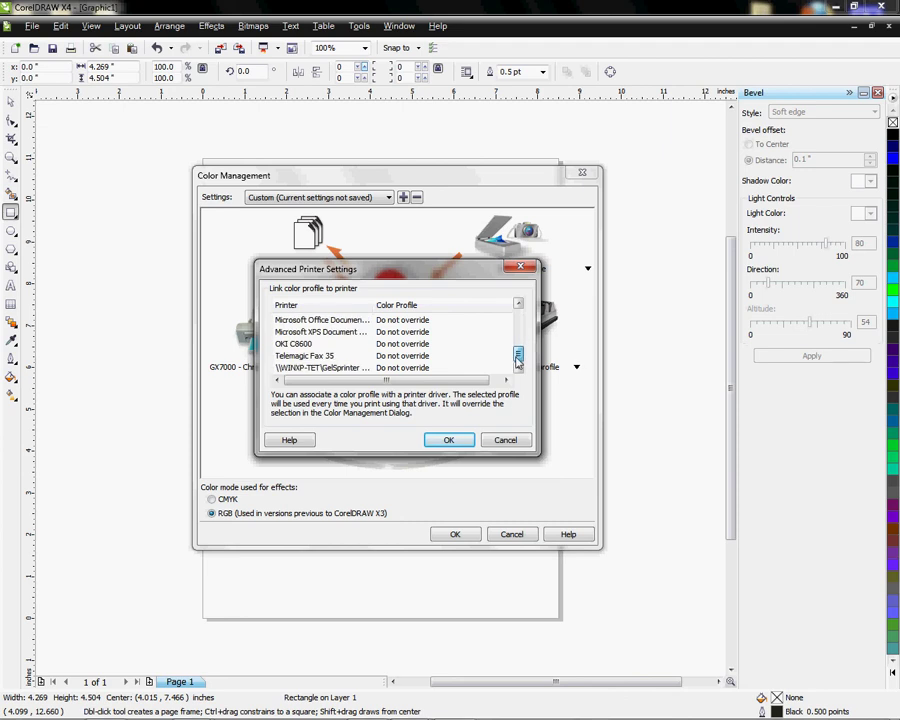
click(449, 441)
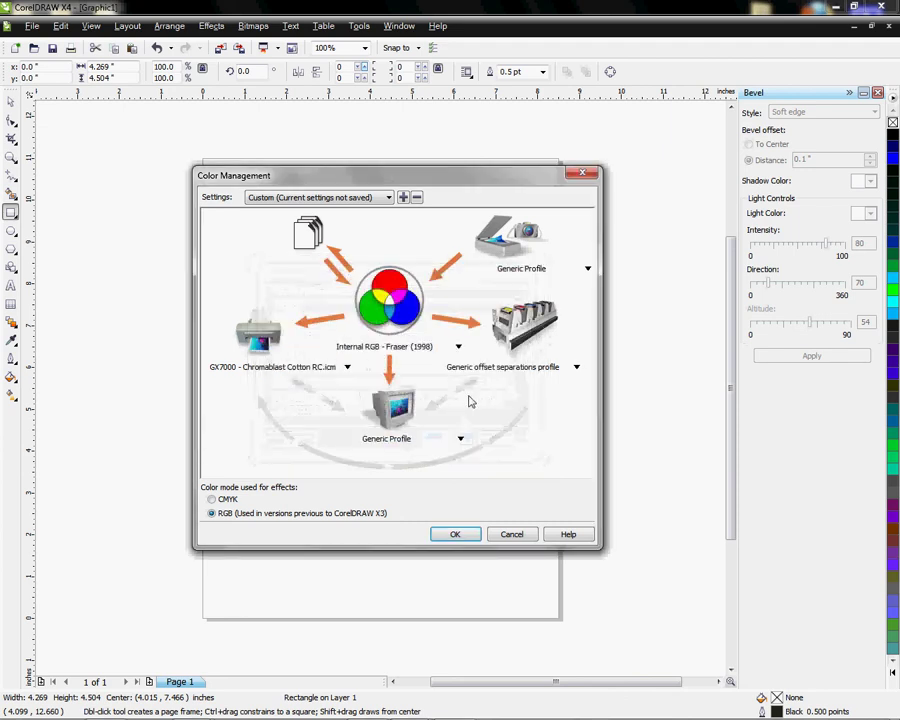
click(427, 350)
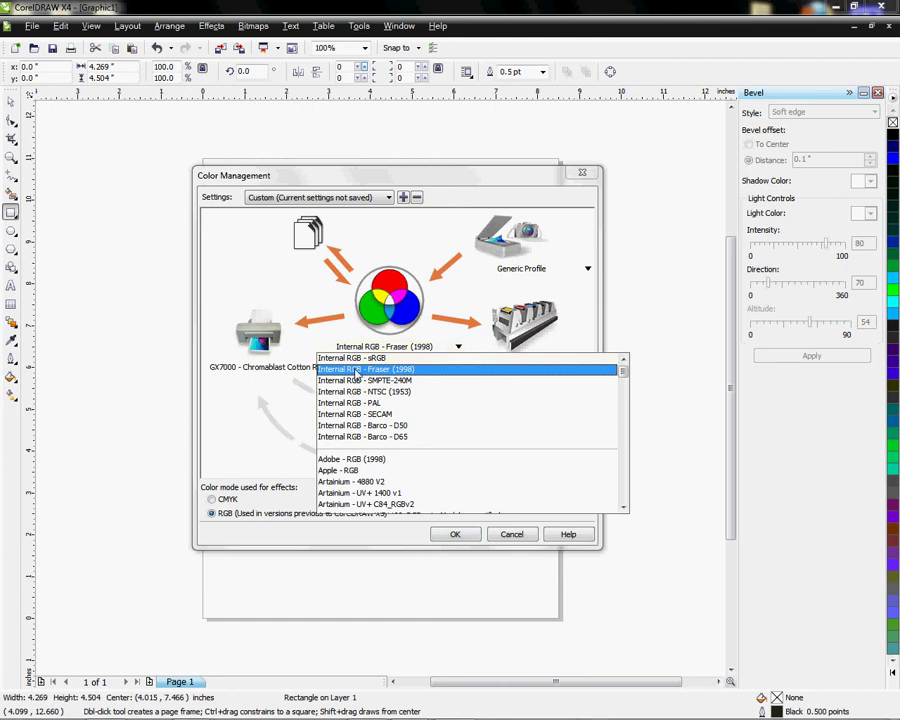
click(407, 372)
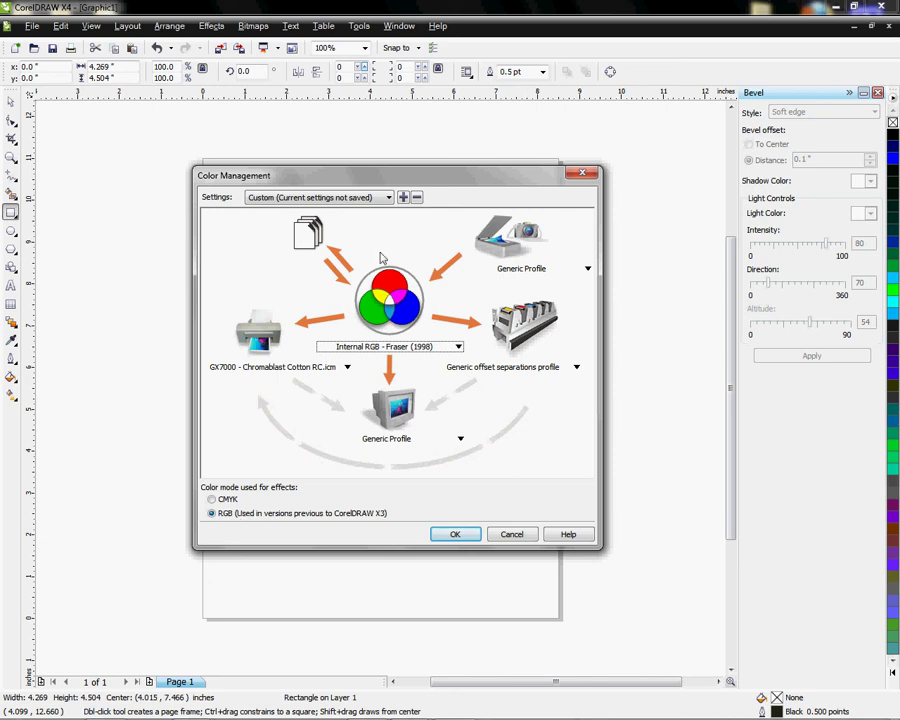
Save the color management style as "Conde GX7000 Chr" and apply the color management settings
click(403, 198)
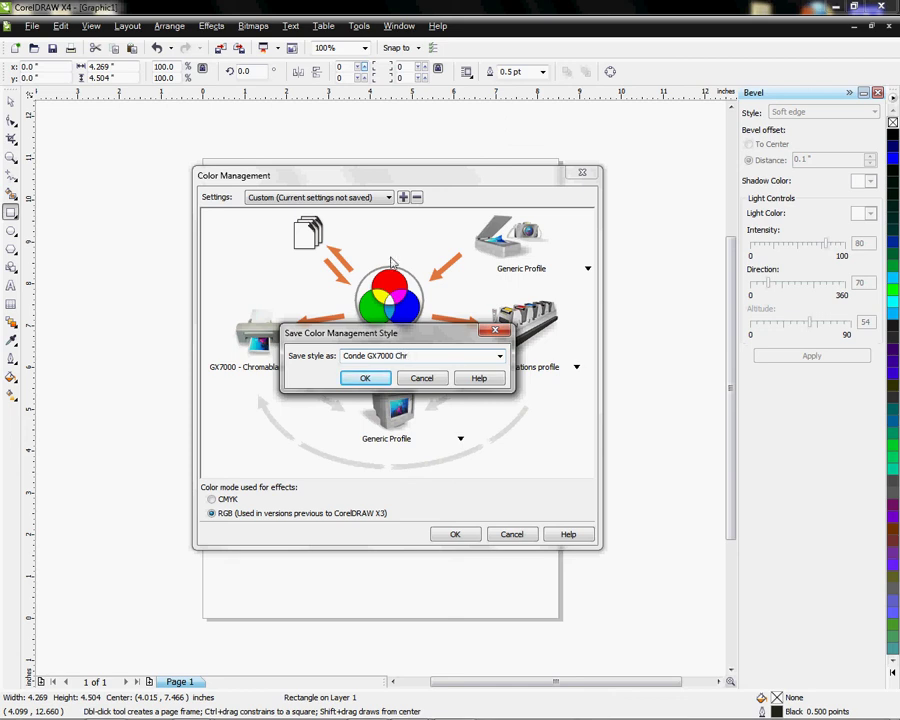
click(365, 378)
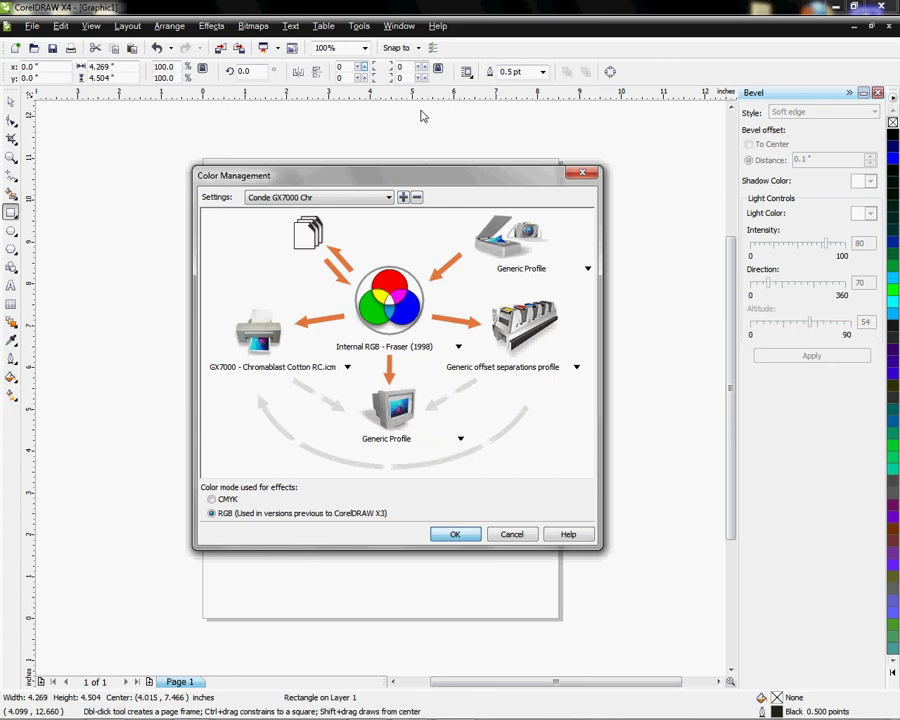
key(Return)
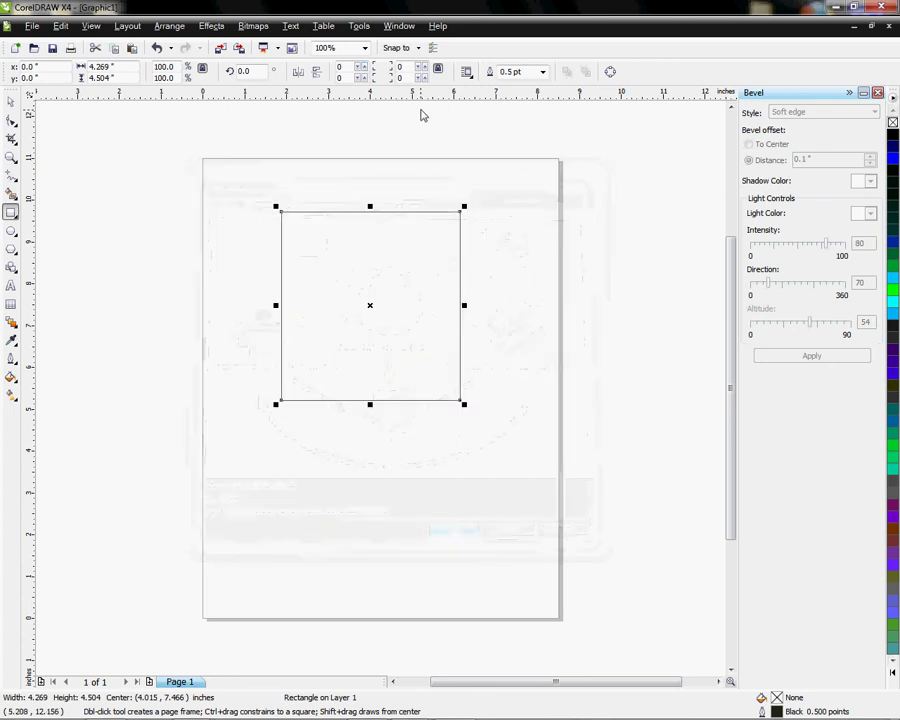
Hide the Default RGB color palette and show it again
click(397, 30)
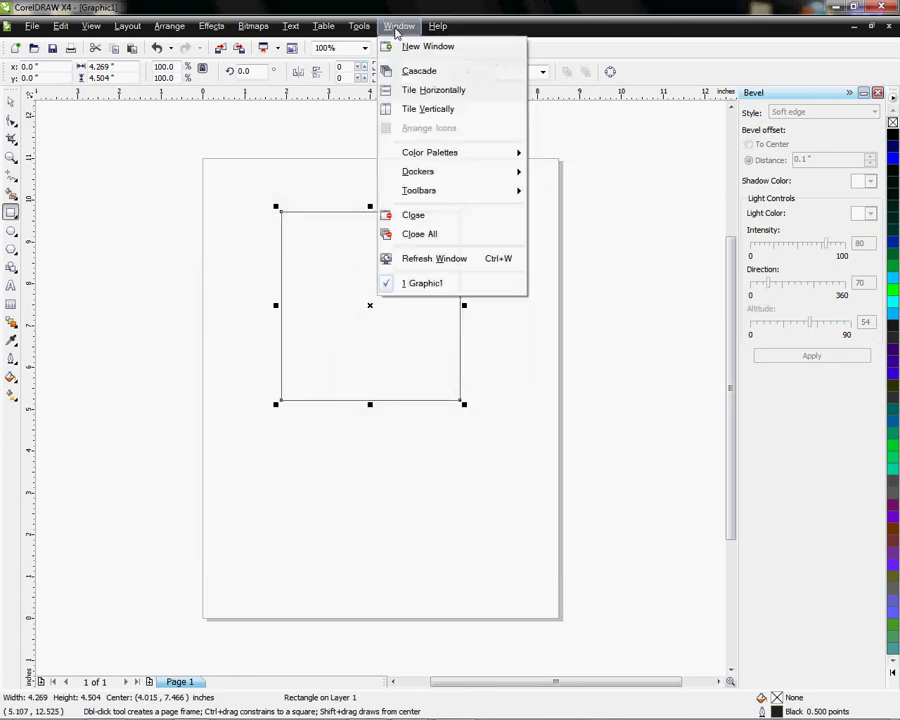
mouse_move(512, 153)
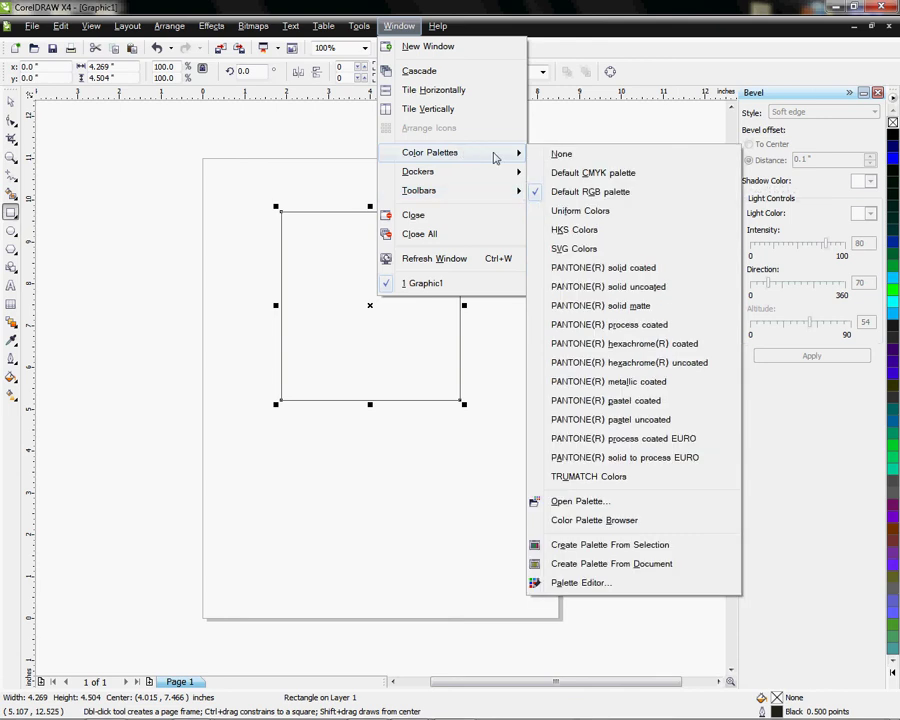
click(572, 194)
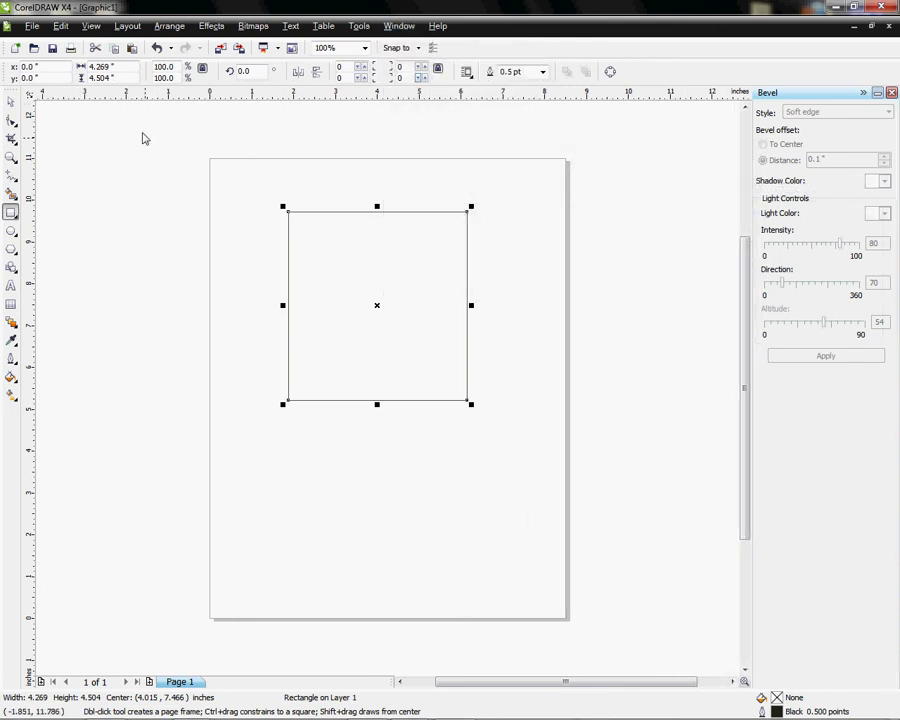
click(399, 26)
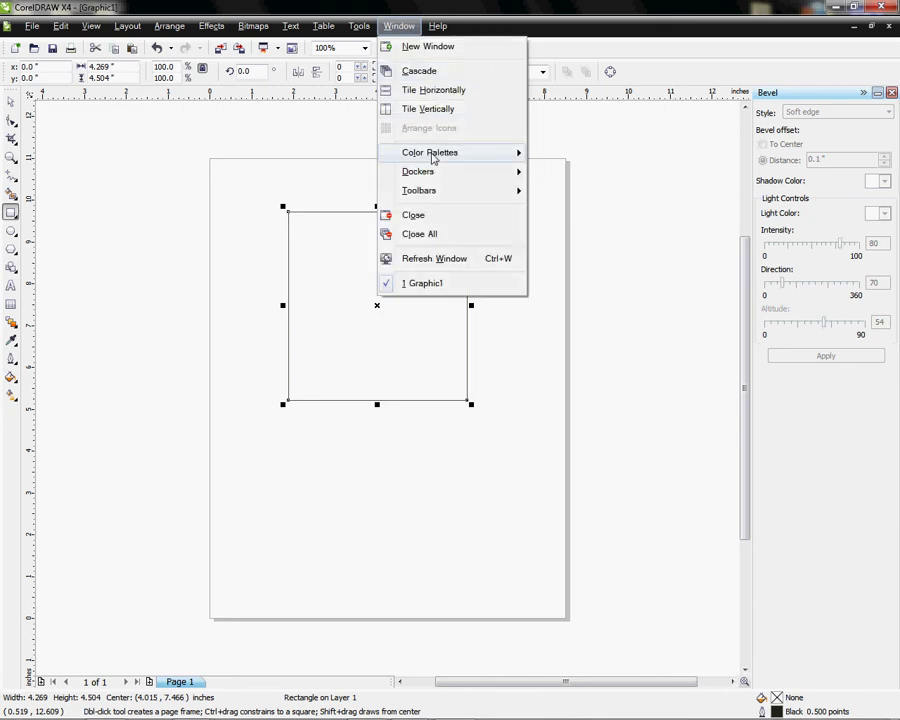
mouse_move(433, 157)
click(590, 191)
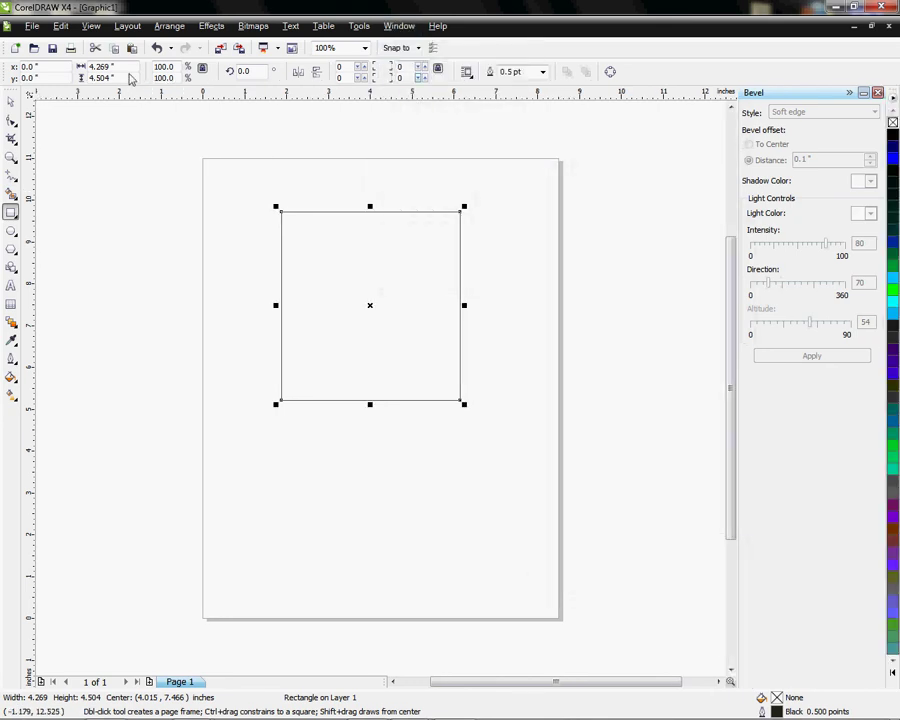
Start printing the document and select the GelSprinter GX 7000 as the destination printer
click(35, 27)
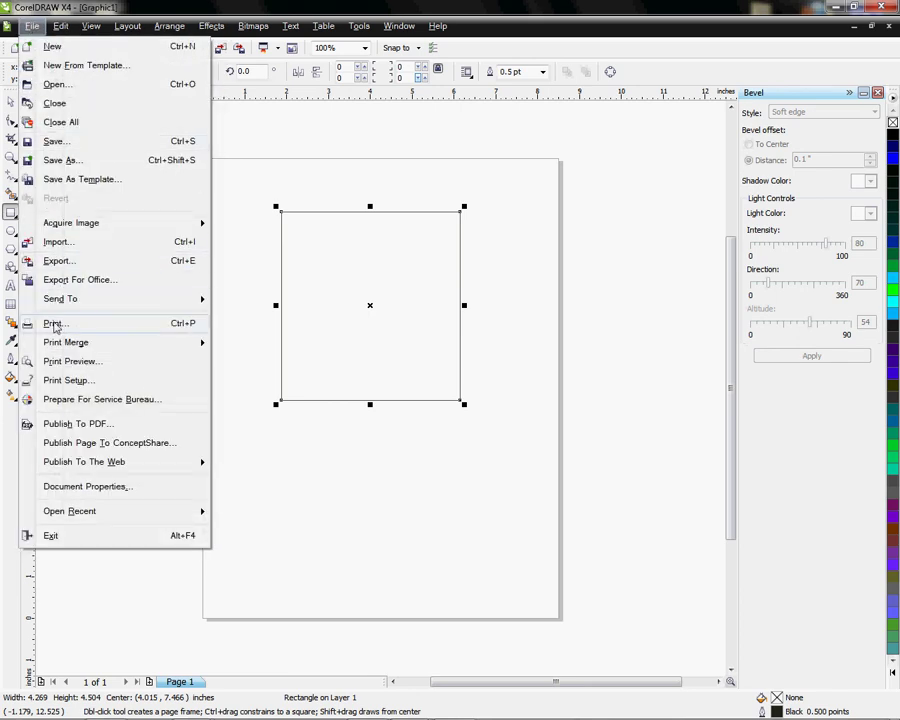
click(48, 323)
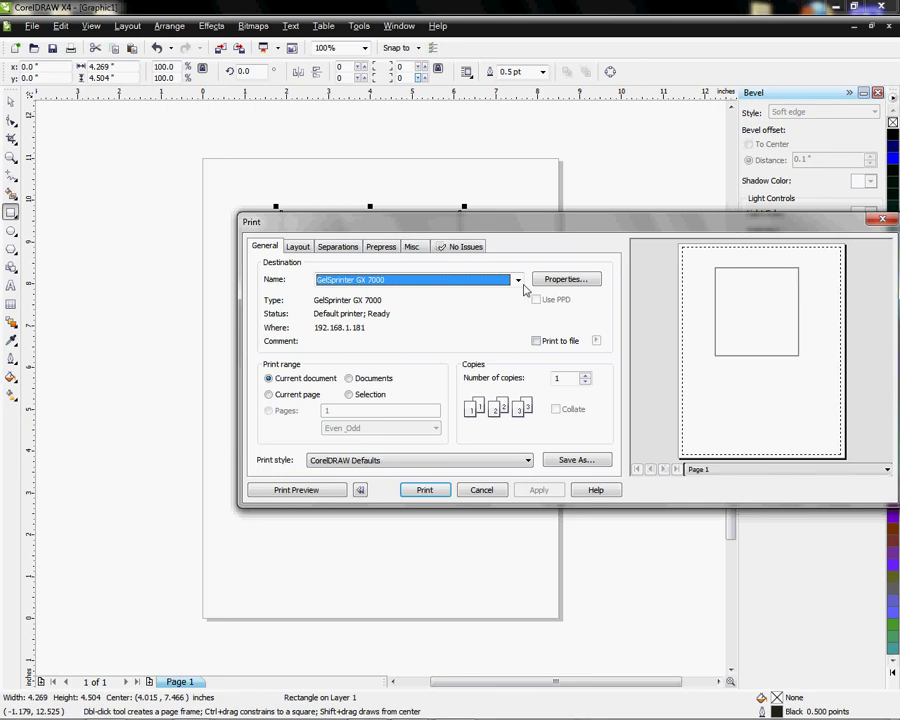
click(518, 280)
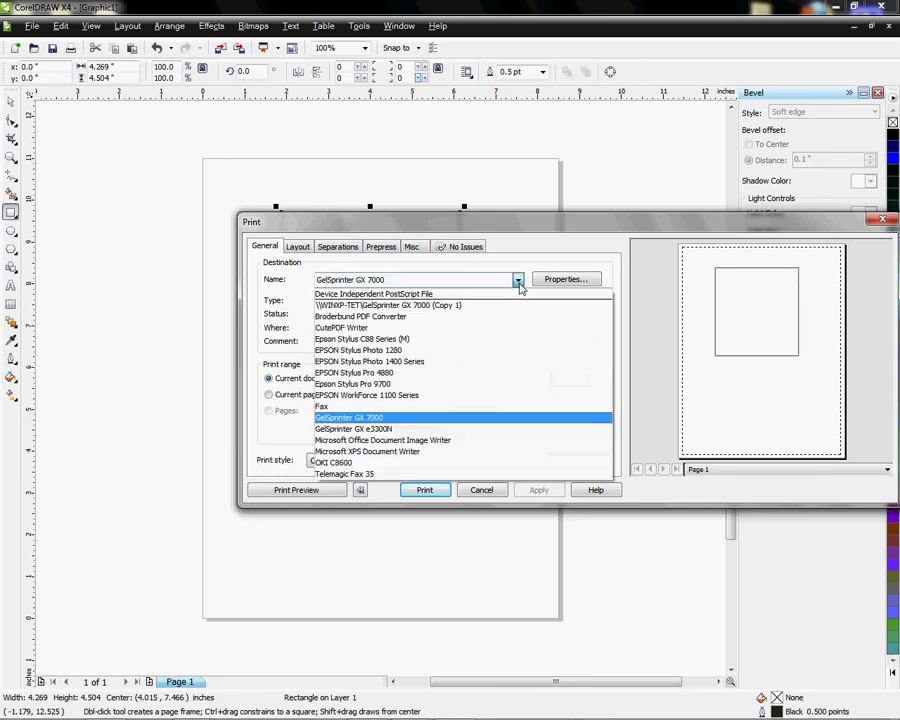
click(395, 417)
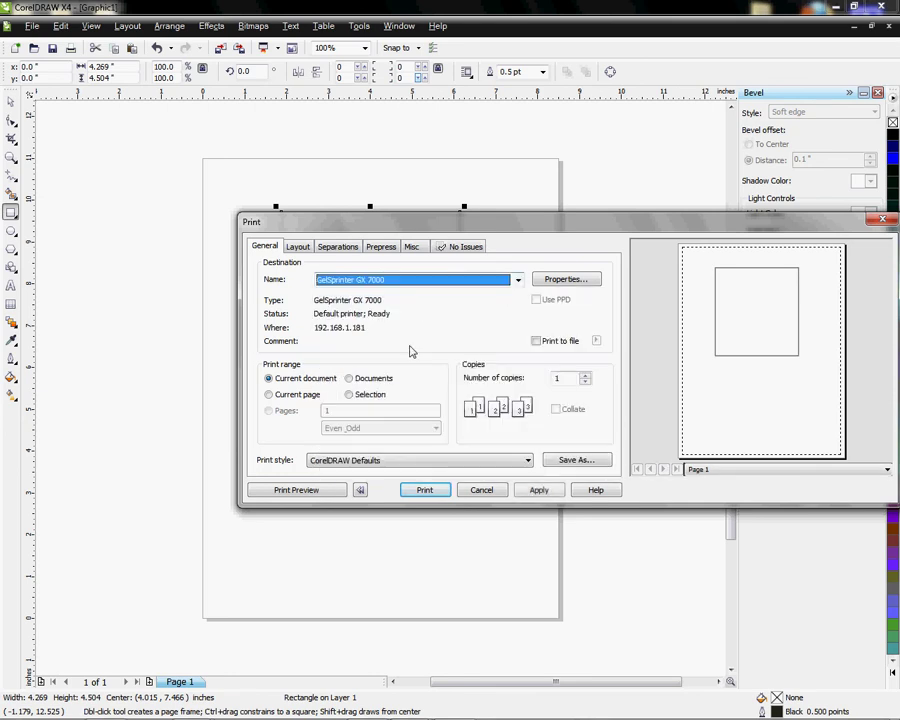
Set the print job to apply the GX7000 - Chromablast Cotton RC.icm profile and mirror the output, and return to the general print settings
click(412, 247)
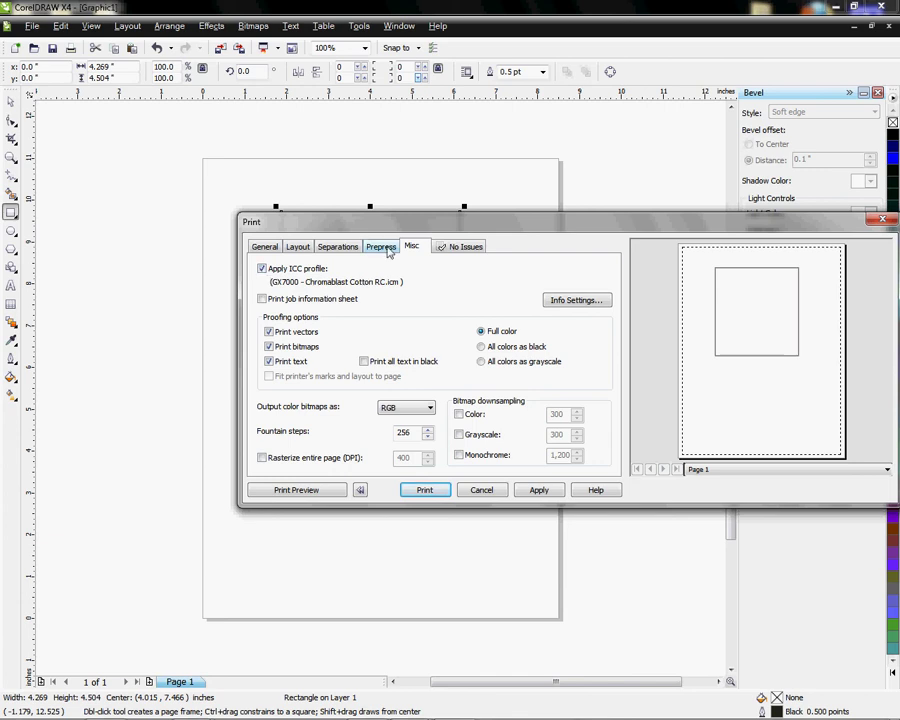
click(386, 250)
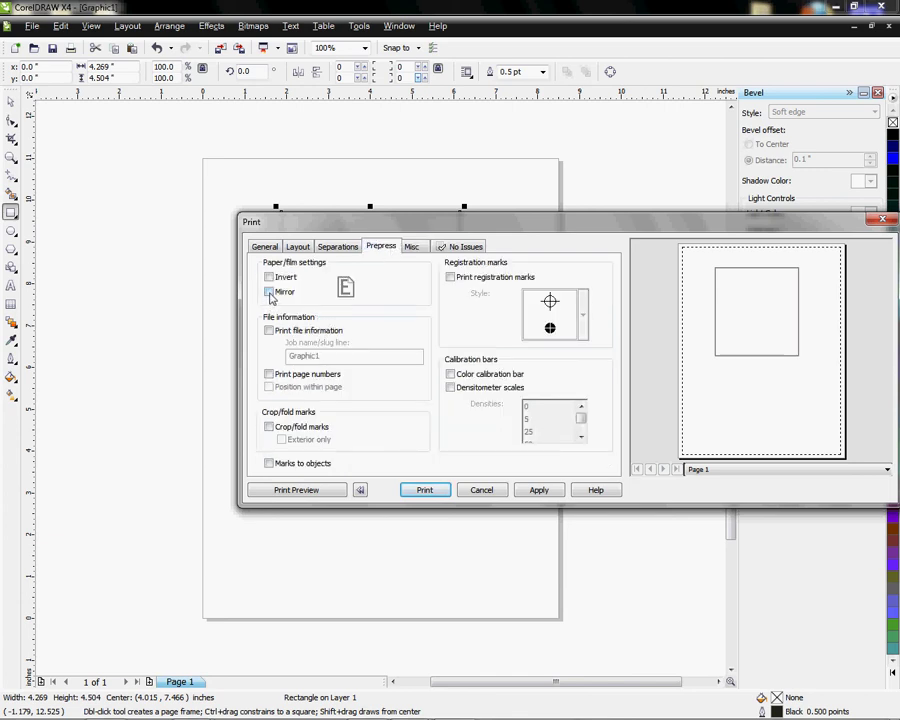
click(268, 292)
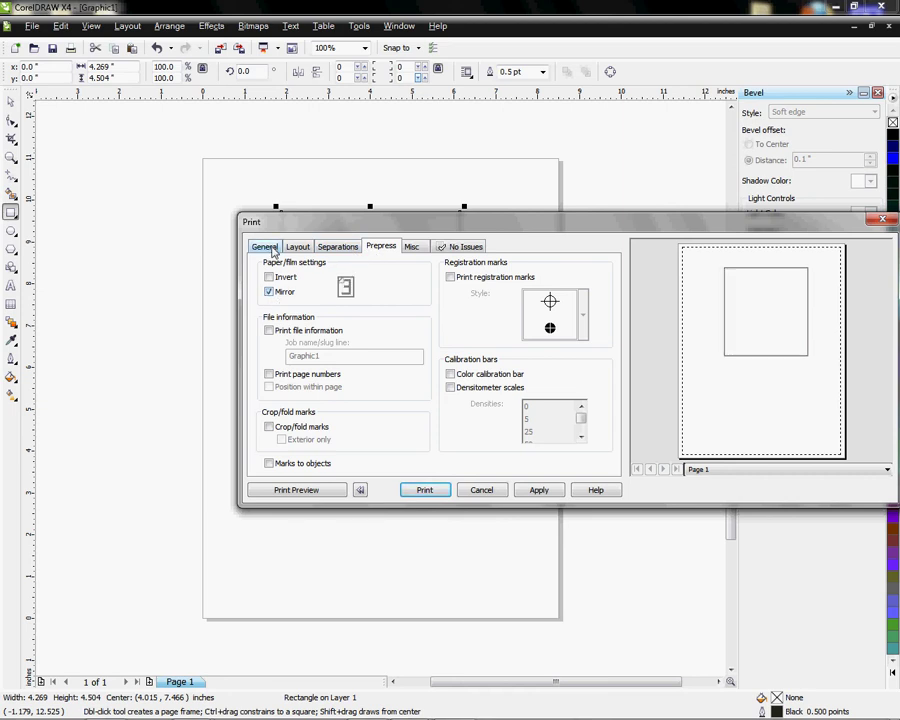
click(268, 248)
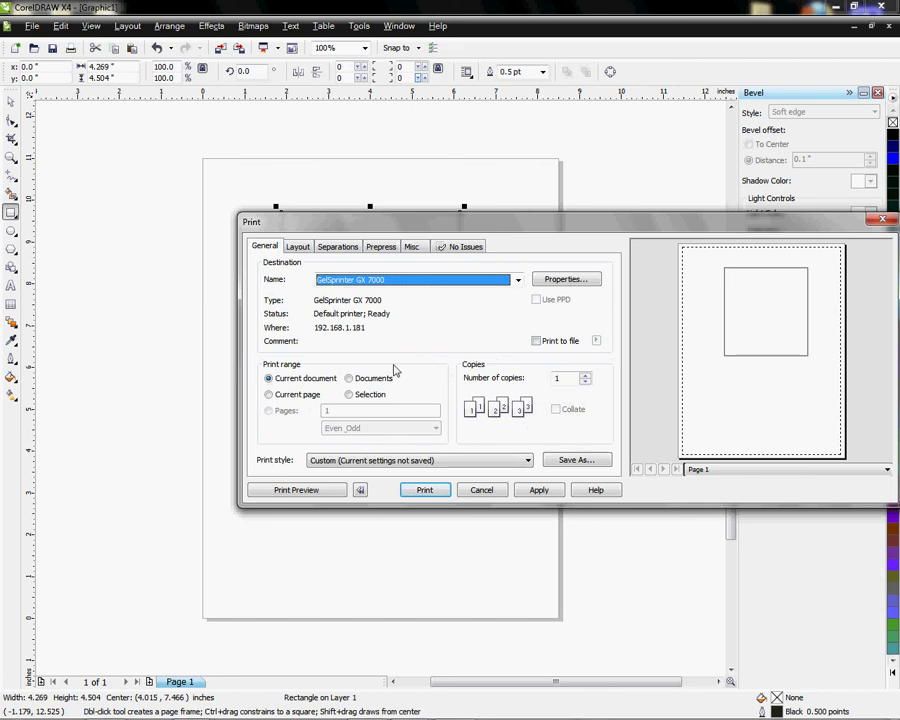
Save the current print settings as a print style named "Conde GX7000 Chr mirror"
click(565, 461)
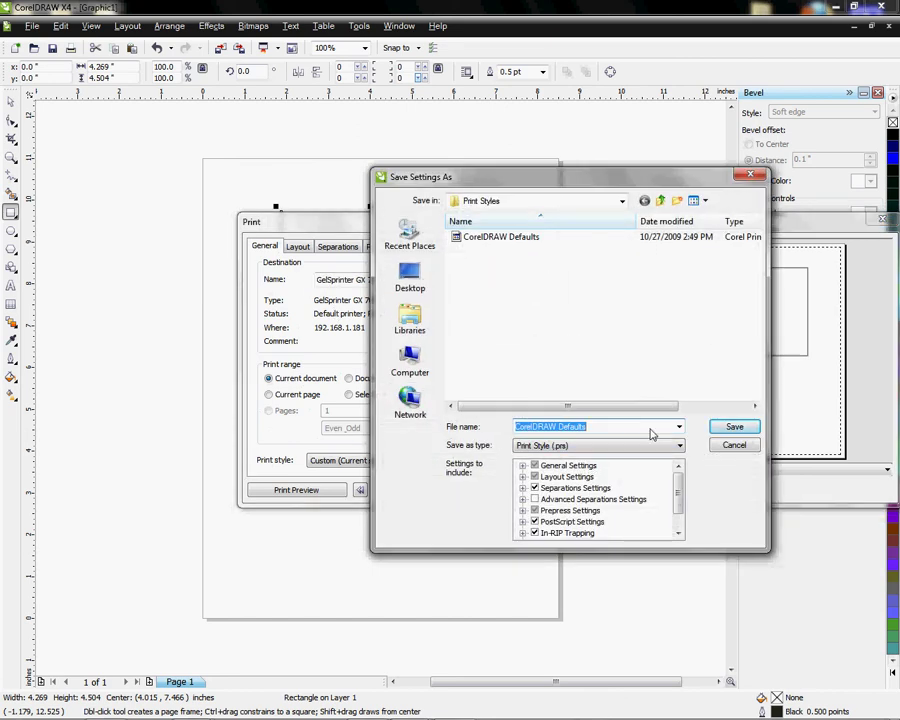
text(Conde GX7000 Chr mirror)
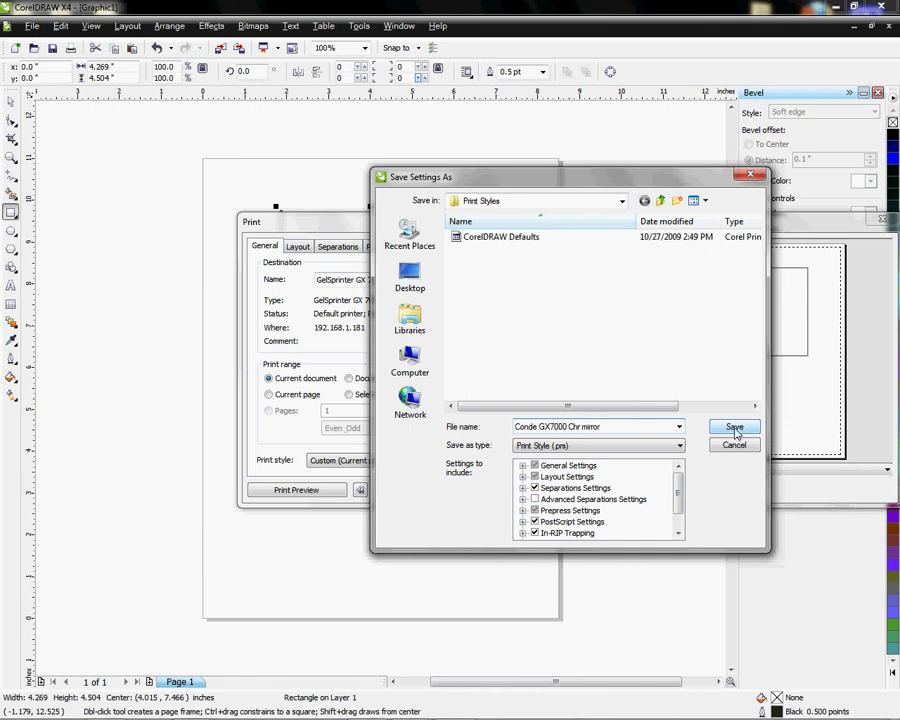
click(735, 428)
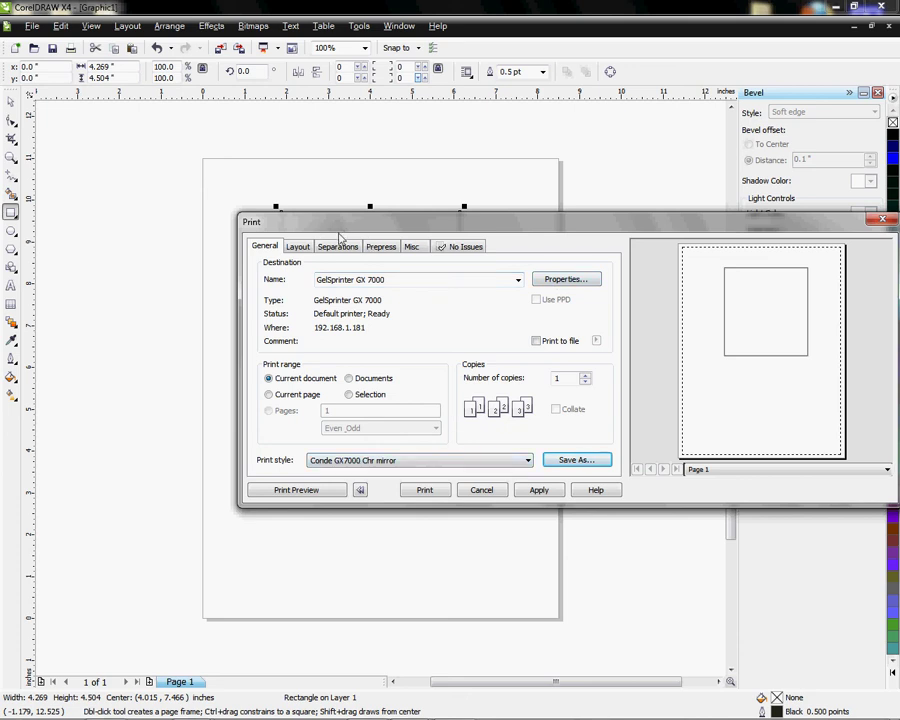
Check the original size and orientation in the GelSprinter GX 7000 driver's page settings, and leave the driver properties without changes
drag(340, 222, 202, 218)
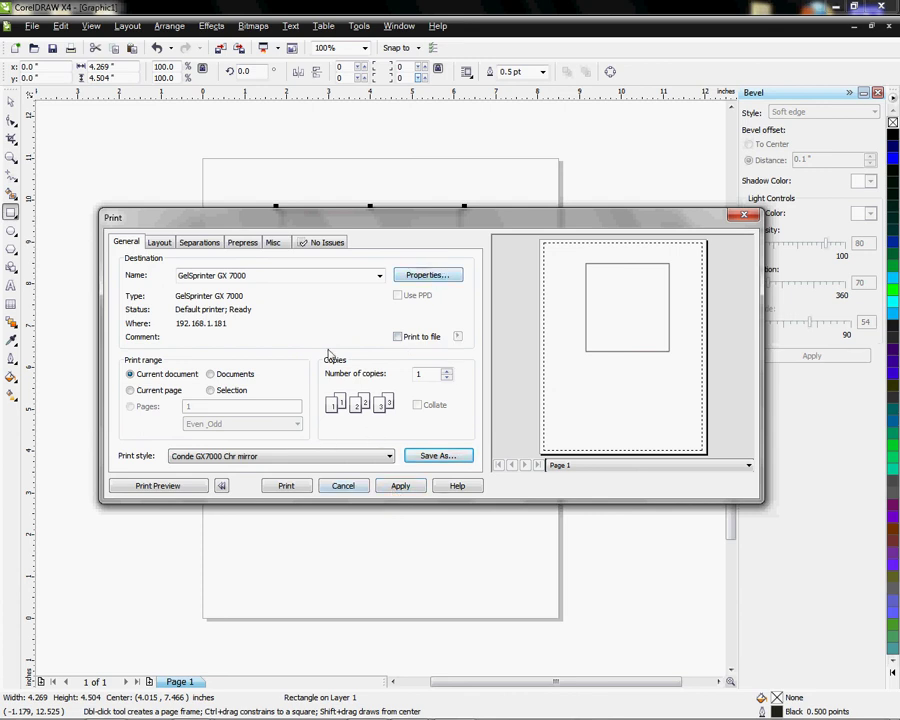
click(420, 277)
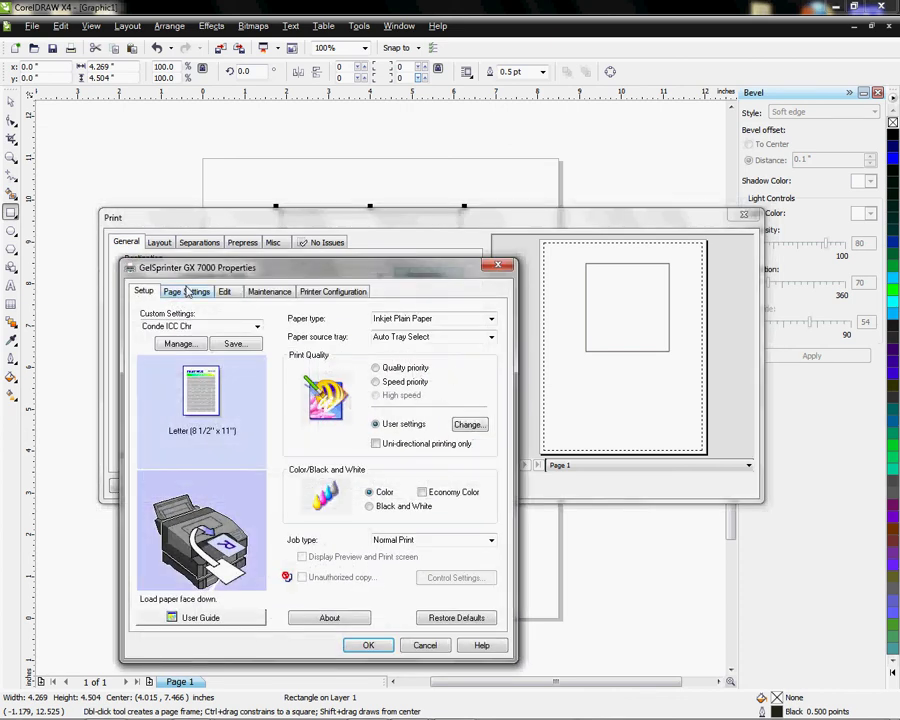
click(187, 291)
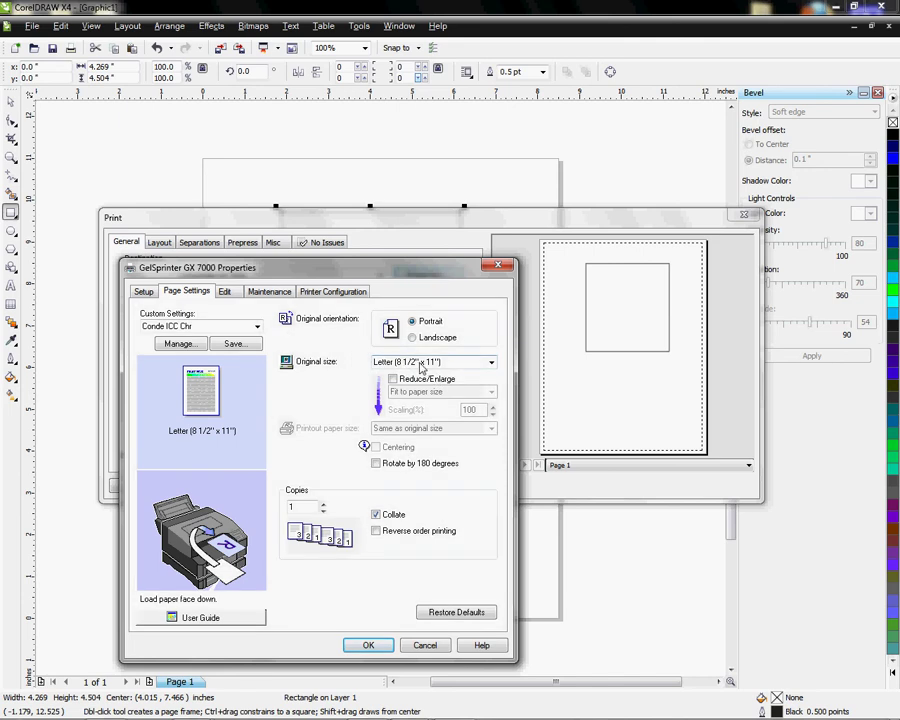
click(422, 646)
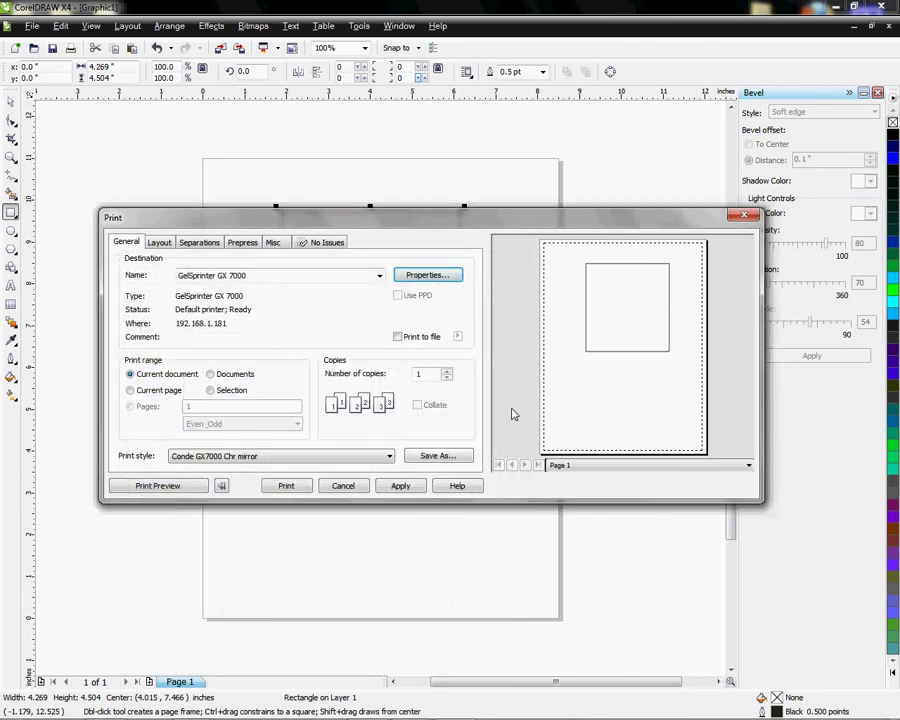
Apply the print settings and close the print setup without printing
click(400, 484)
click(400, 486)
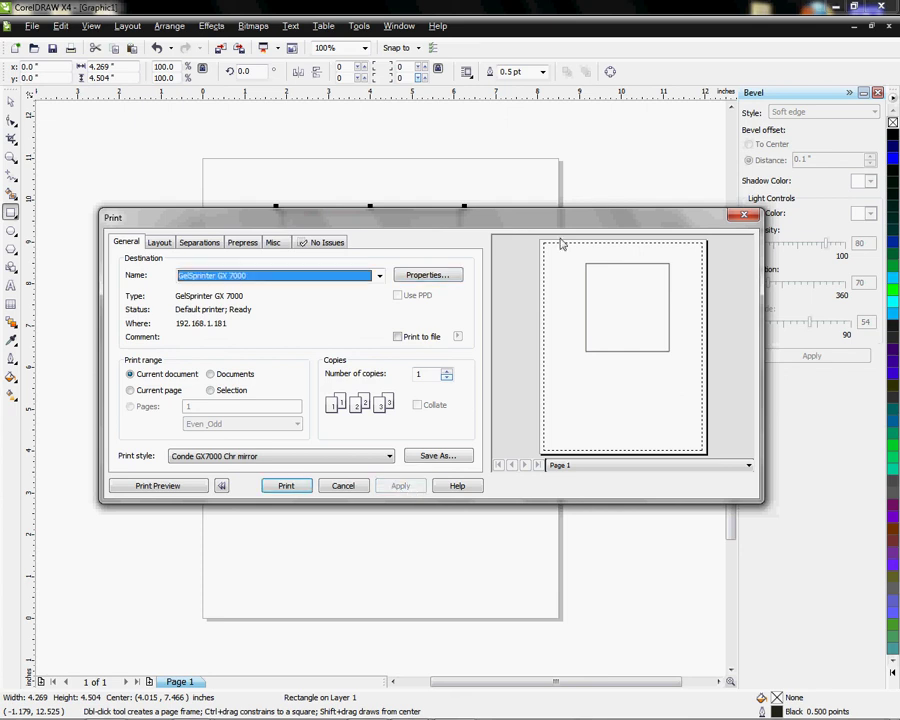
click(745, 217)
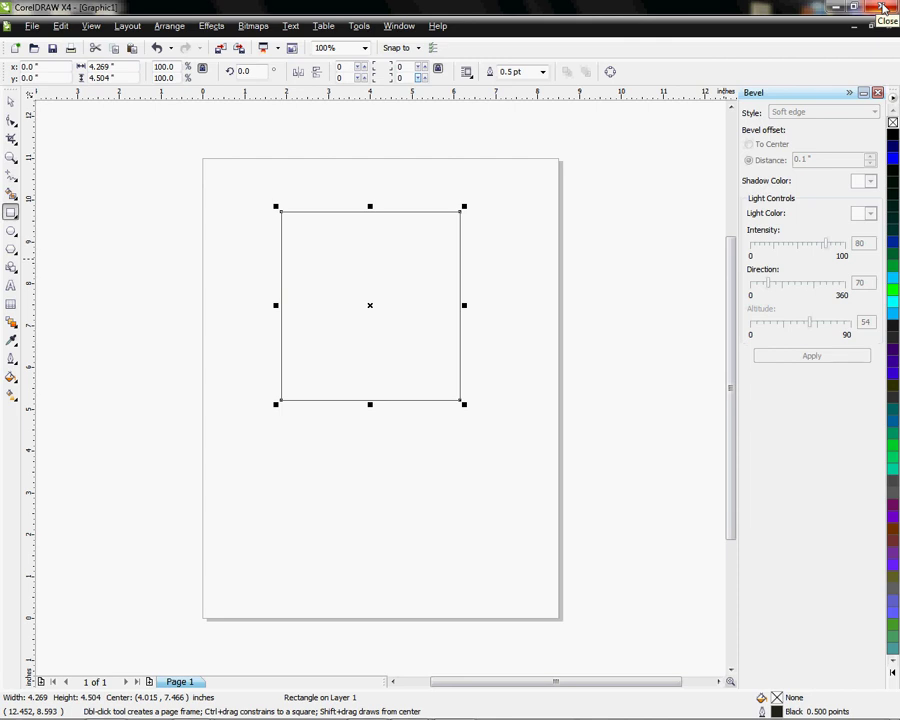
Exit CorelDRAW without saving Graphic1 and switch to the Adobe Photoshop Elements 10 photo editor
click(882, 8)
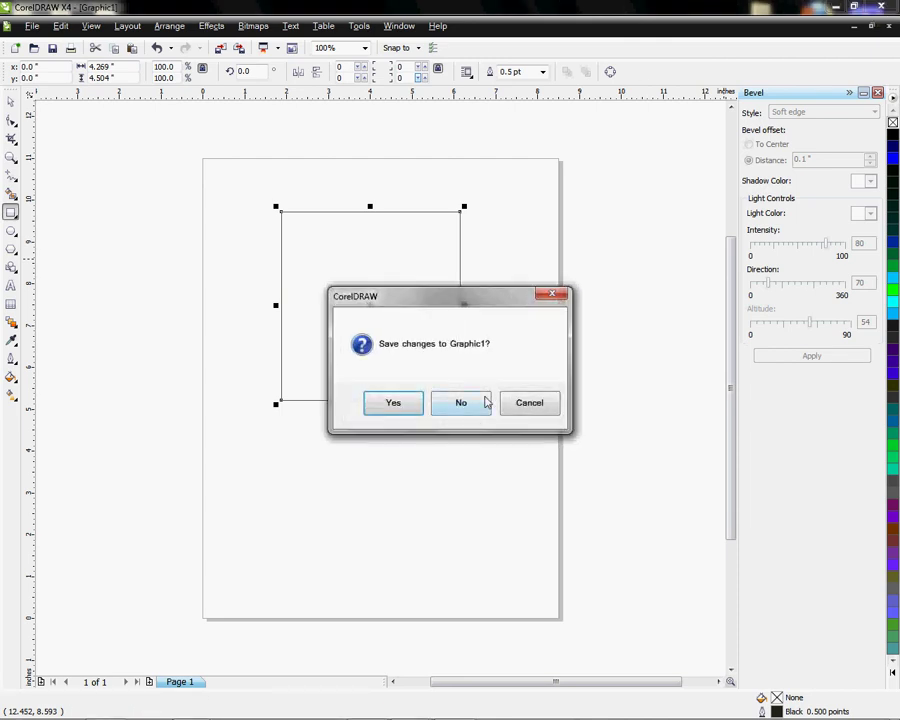
click(461, 402)
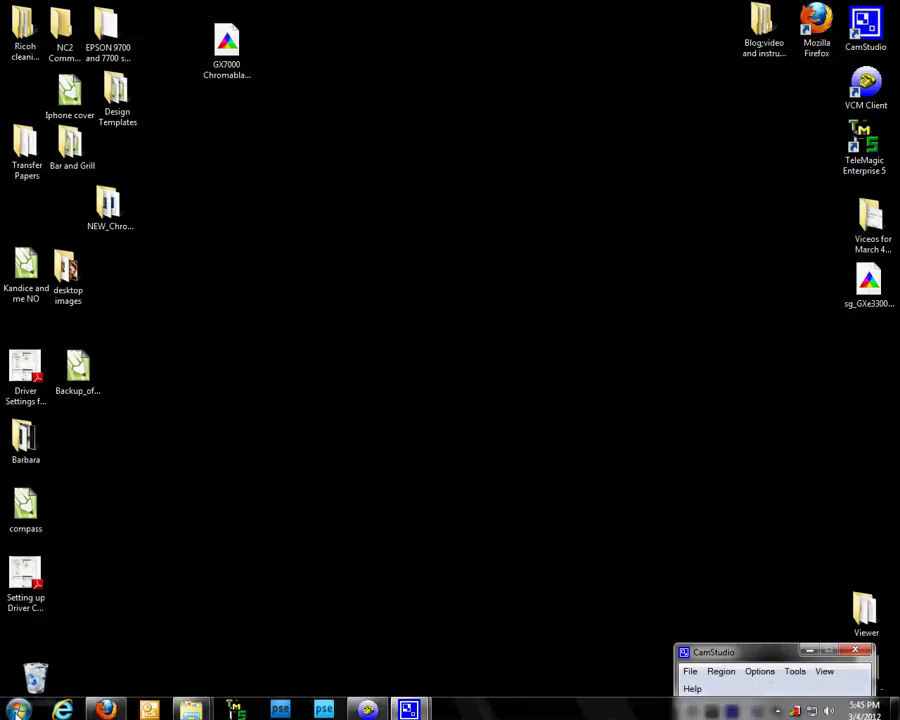
click(18, 708)
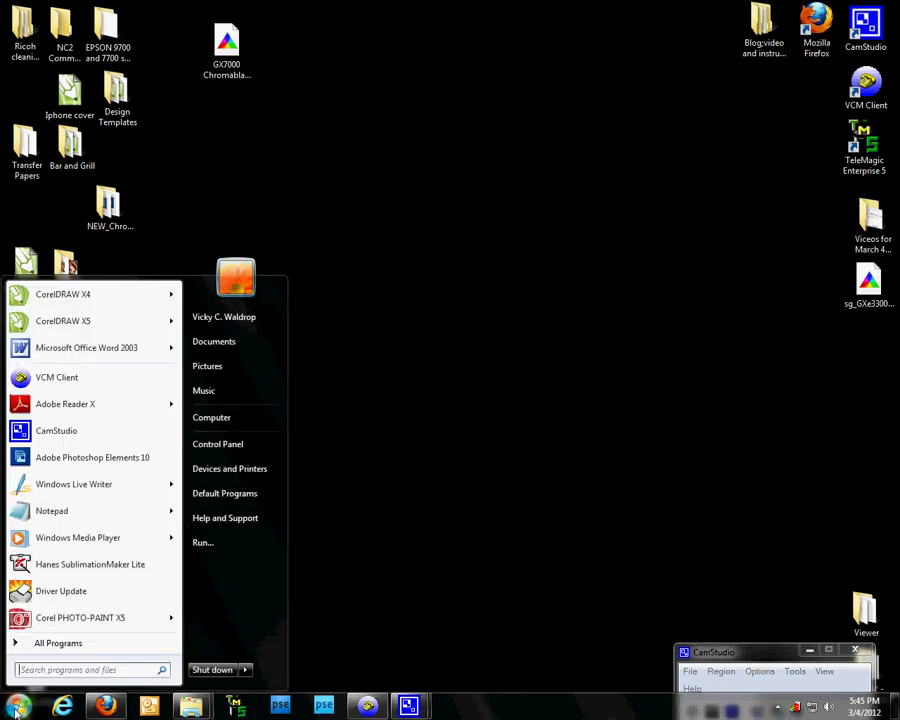
click(121, 466)
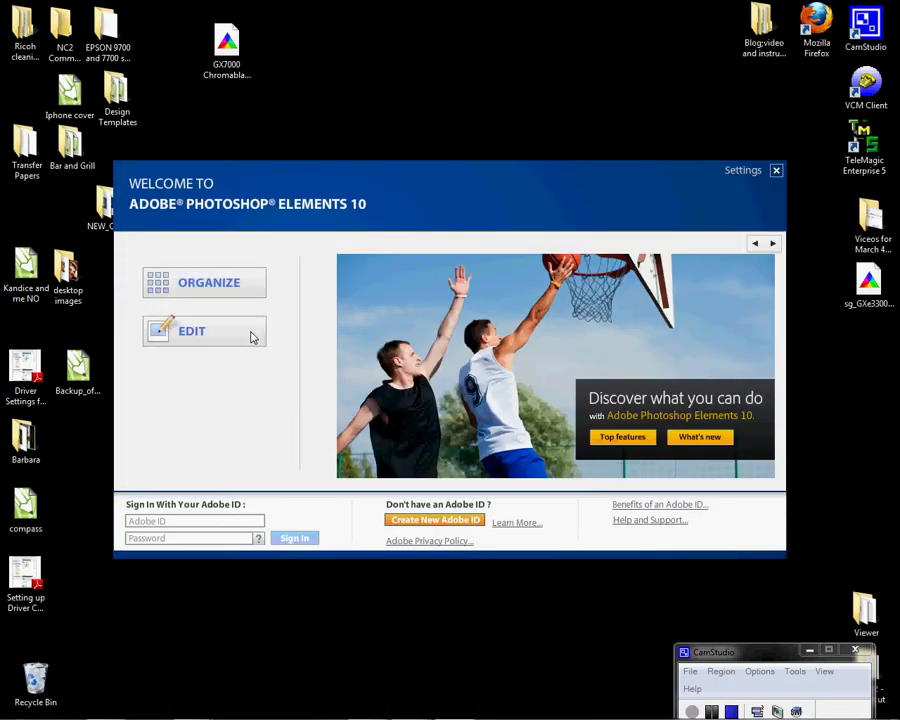
click(191, 338)
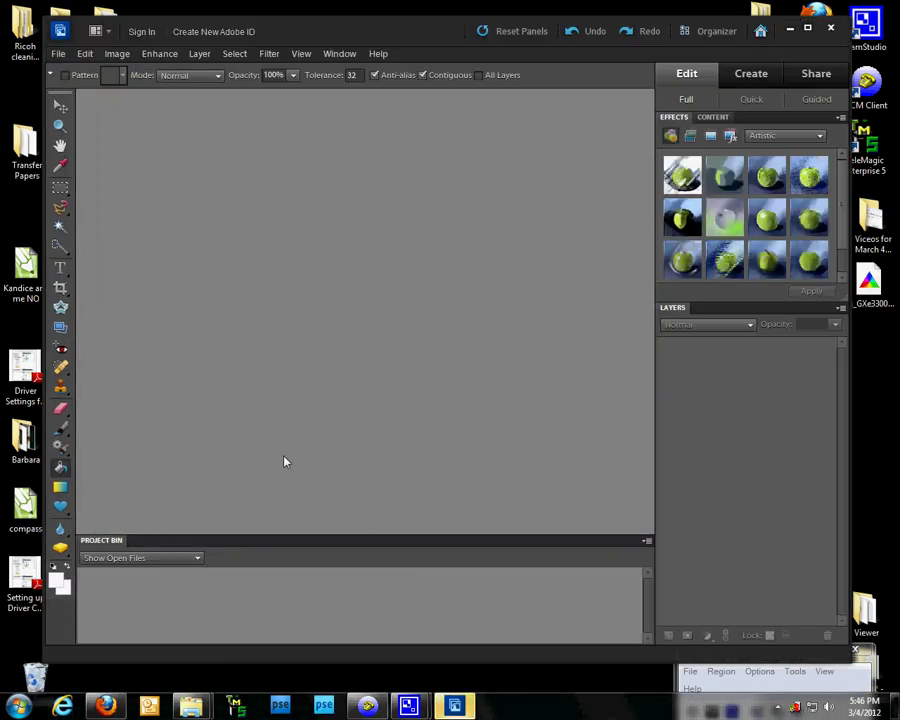
Create a blank 268 x 176 pixel image with a transparent background and draw a heart shape near its center
click(62, 54)
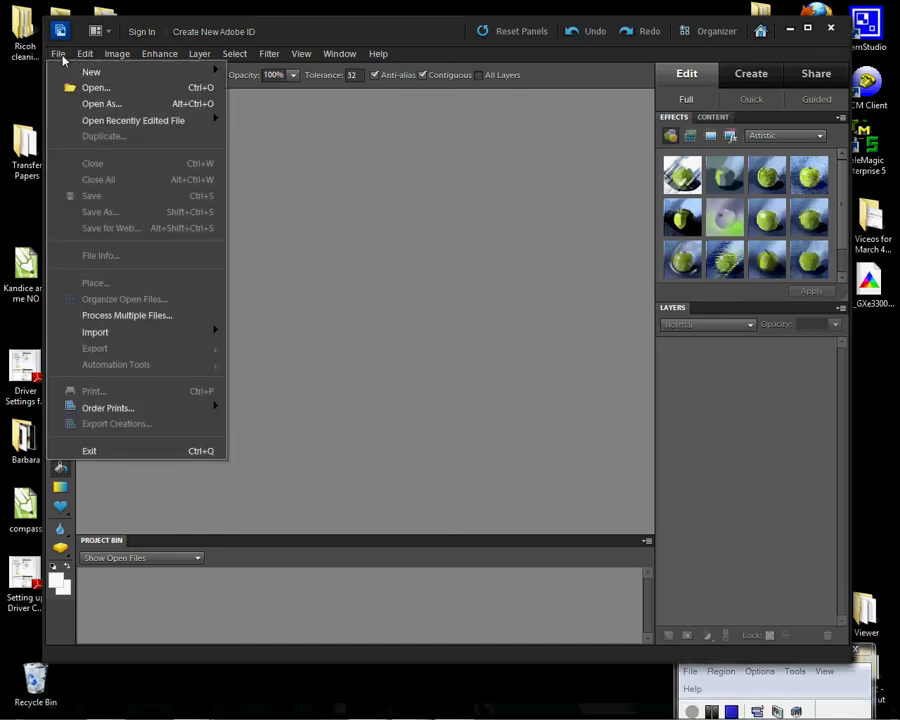
mouse_move(100, 72)
click(270, 71)
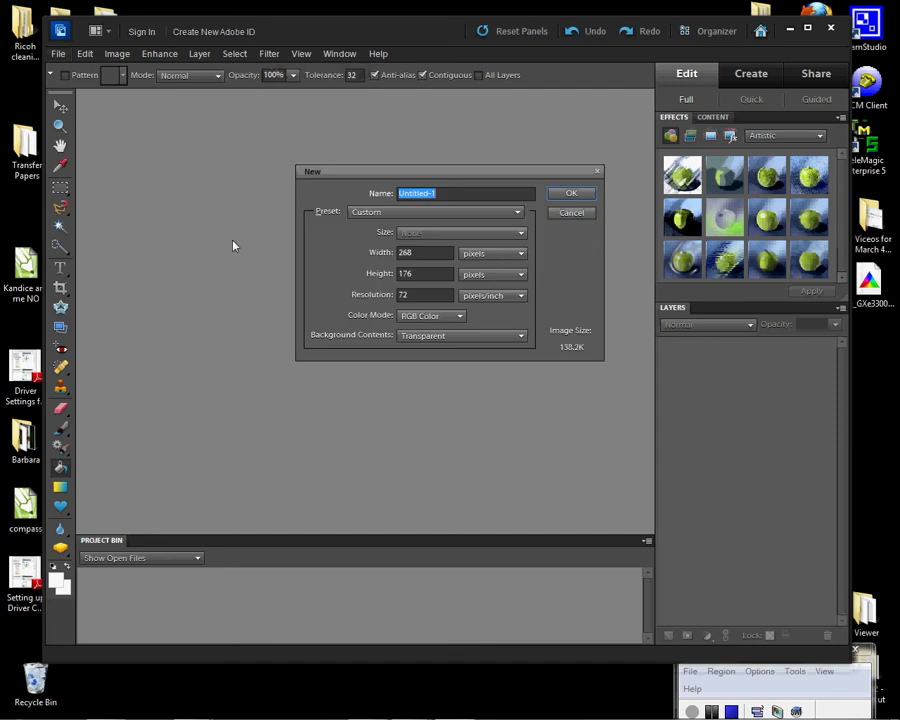
click(571, 193)
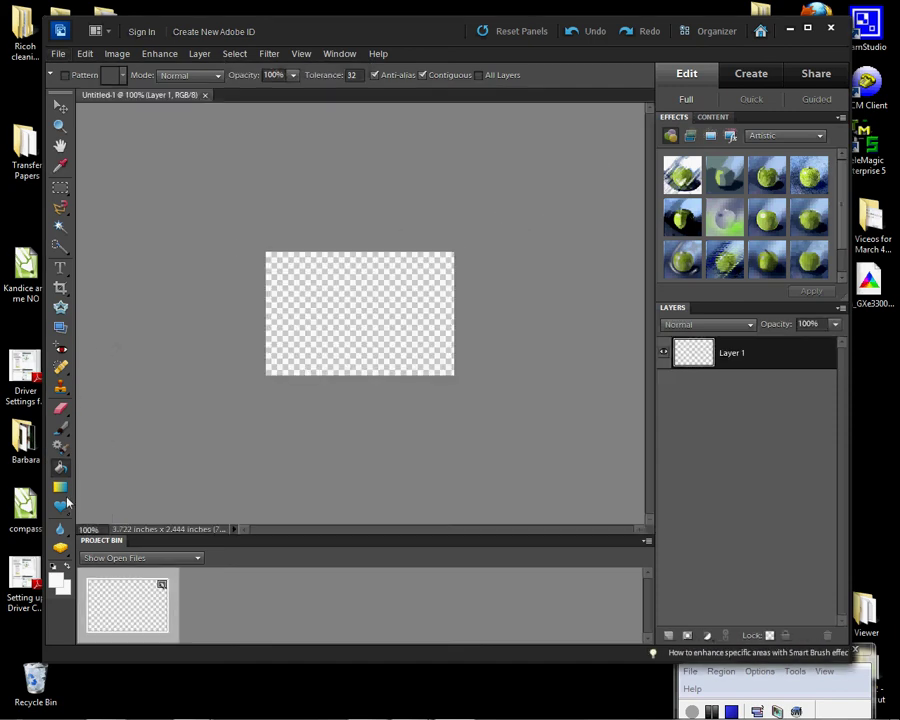
click(60, 505)
drag(339, 284, 404, 338)
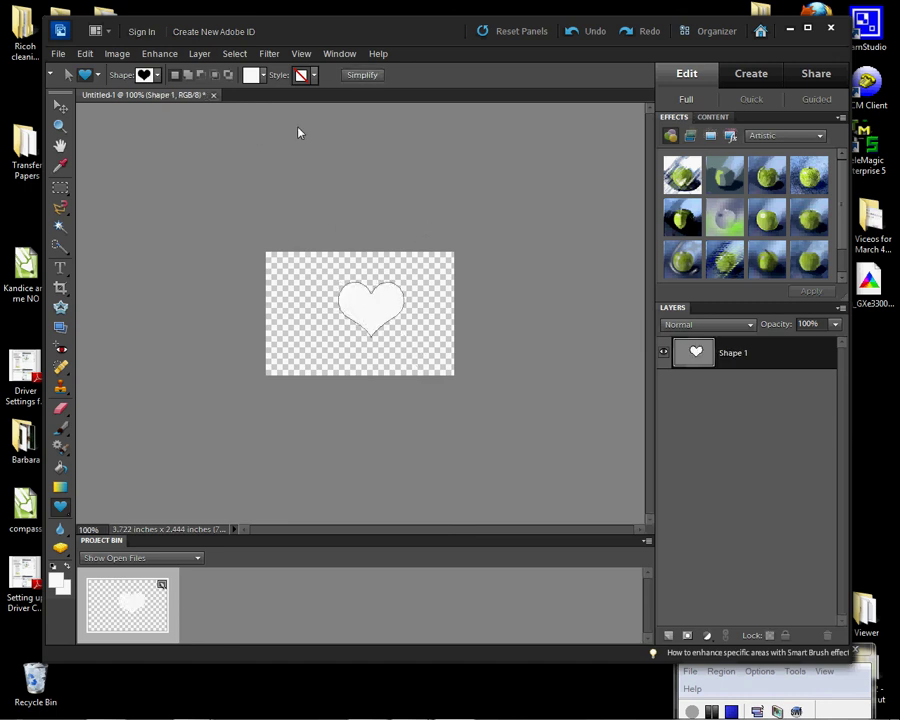
Accept Always Optimize for Printing as the color management choice in the color settings
click(85, 53)
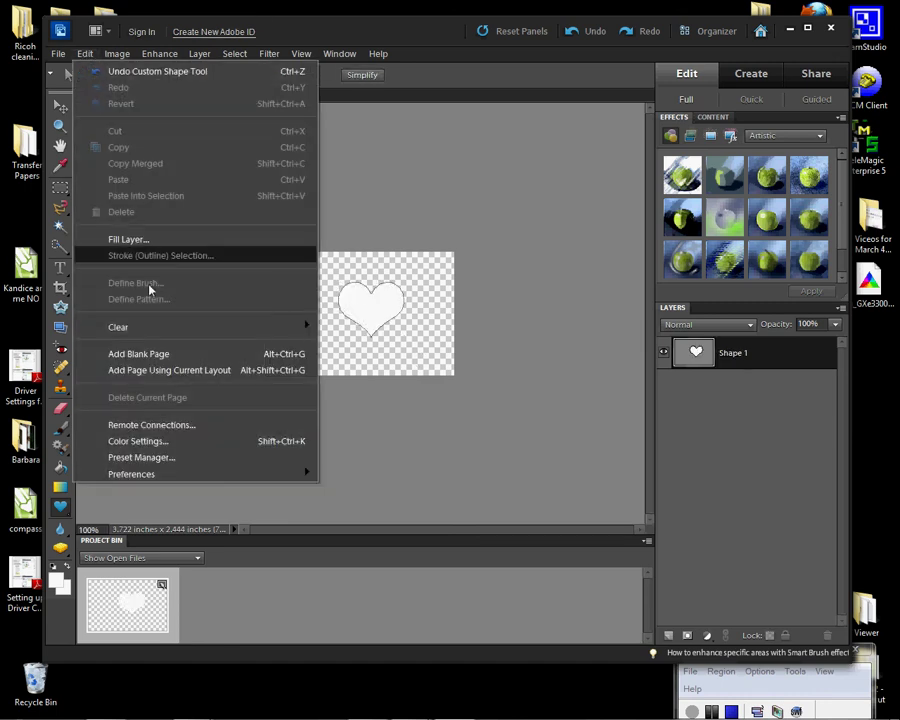
click(160, 442)
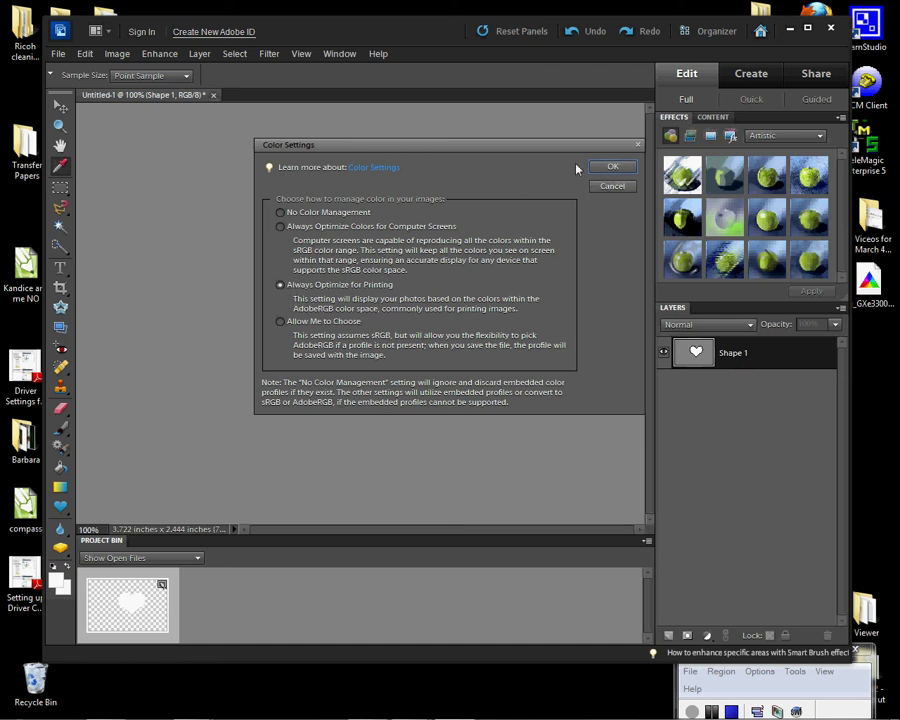
click(614, 168)
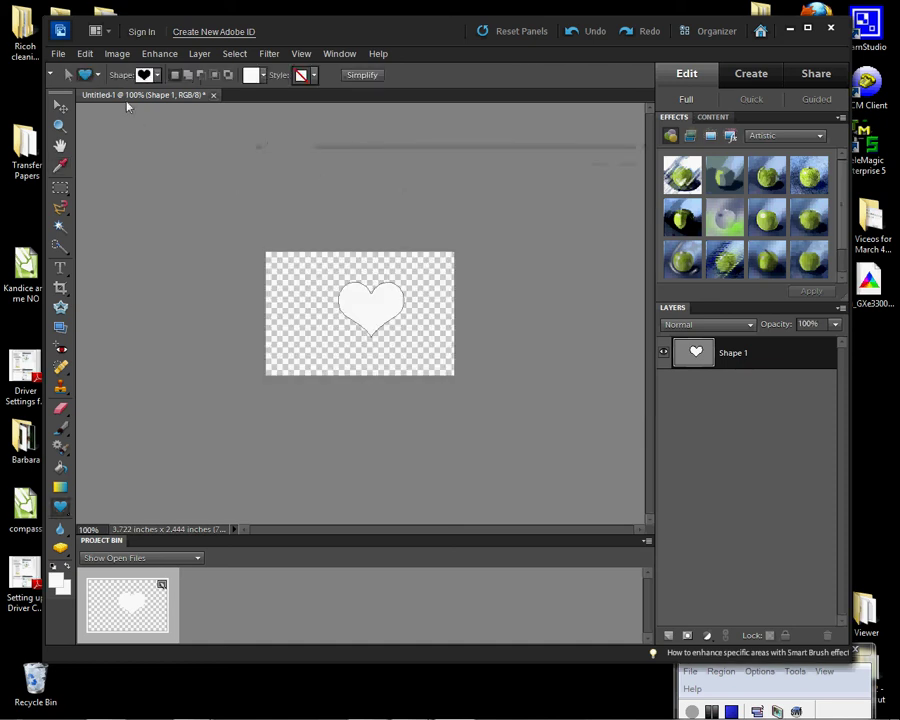
Start printing the heart image on the GelSprinter GX 7000 with Flip Image enabled for iron-on transfer
click(60, 54)
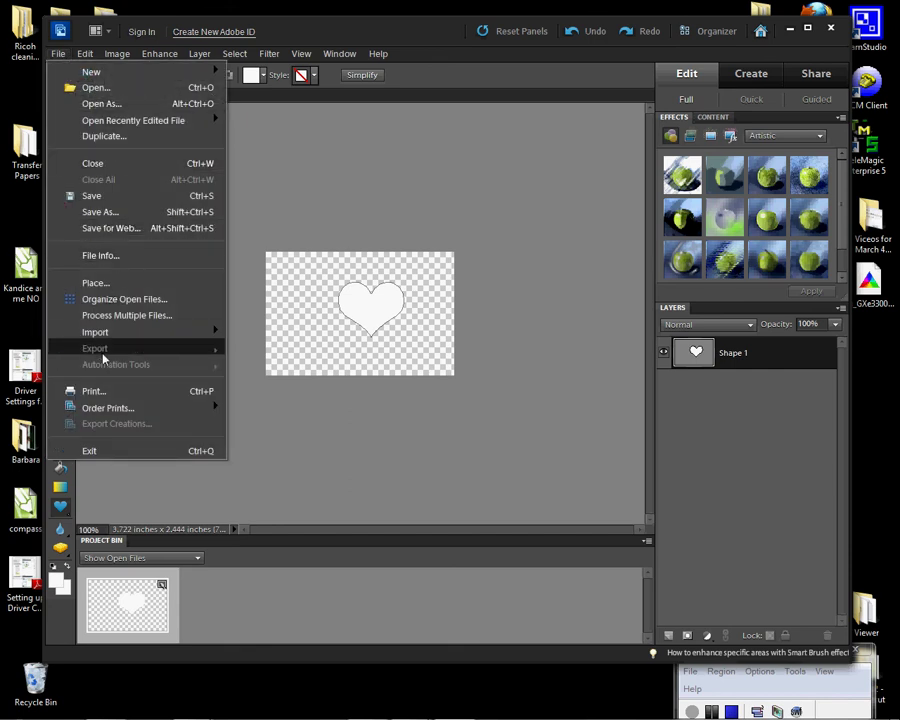
click(97, 390)
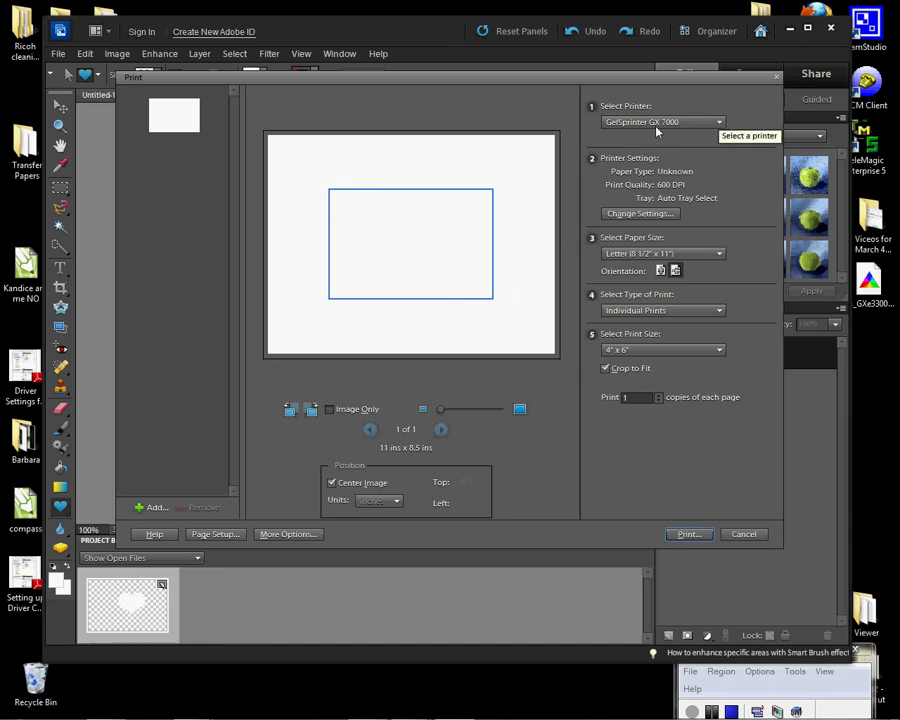
click(289, 536)
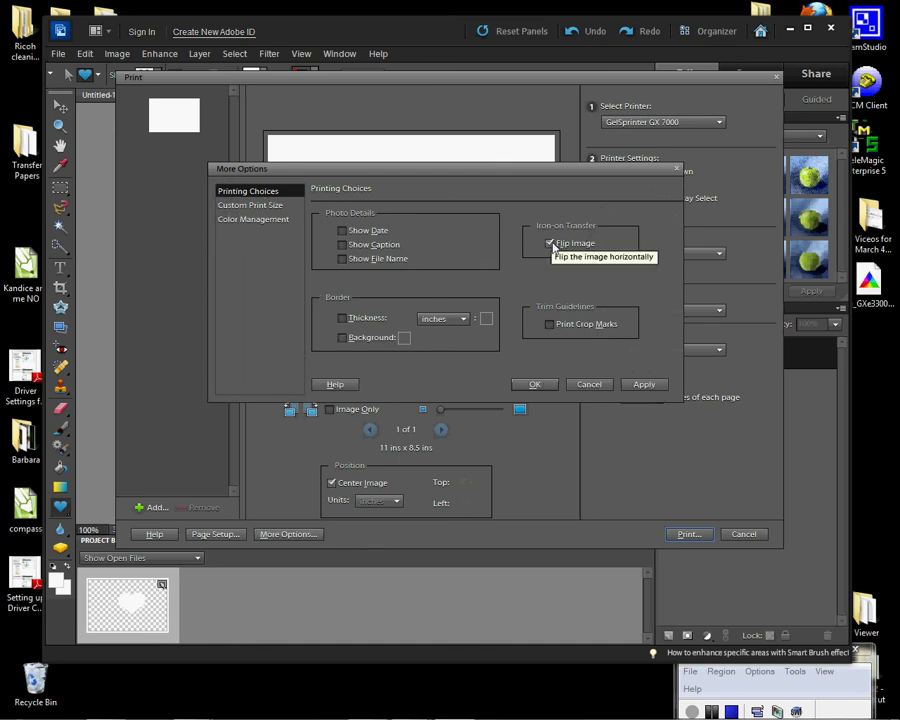
Set the print job's color handling to Photoshop Elements, the printer profile to GX7000 Chromablast Cotton RC.icm and the rendering intent to Perceptual
click(262, 219)
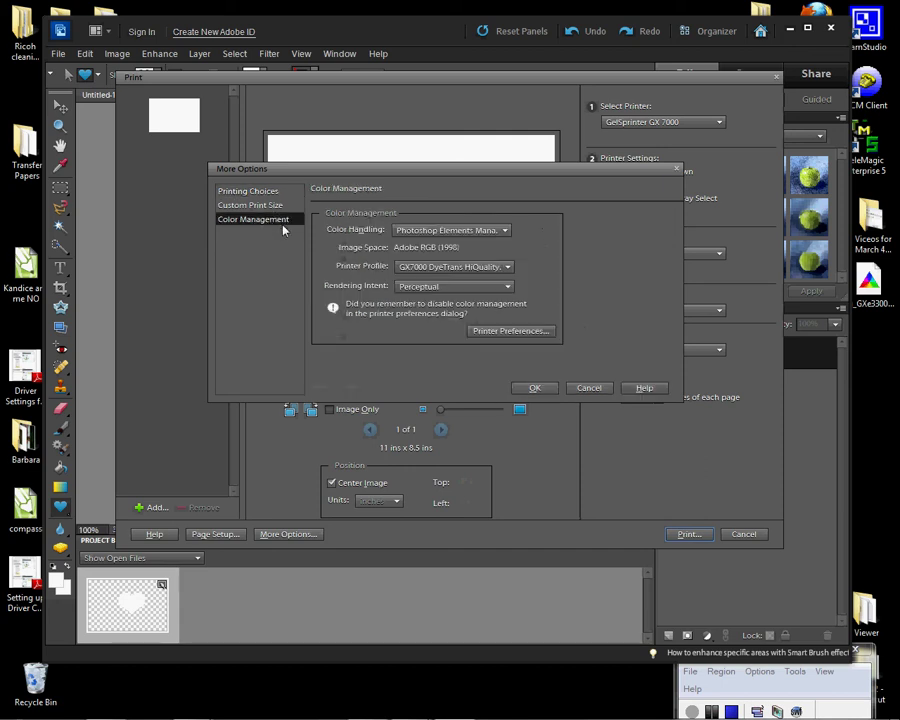
click(506, 233)
click(486, 256)
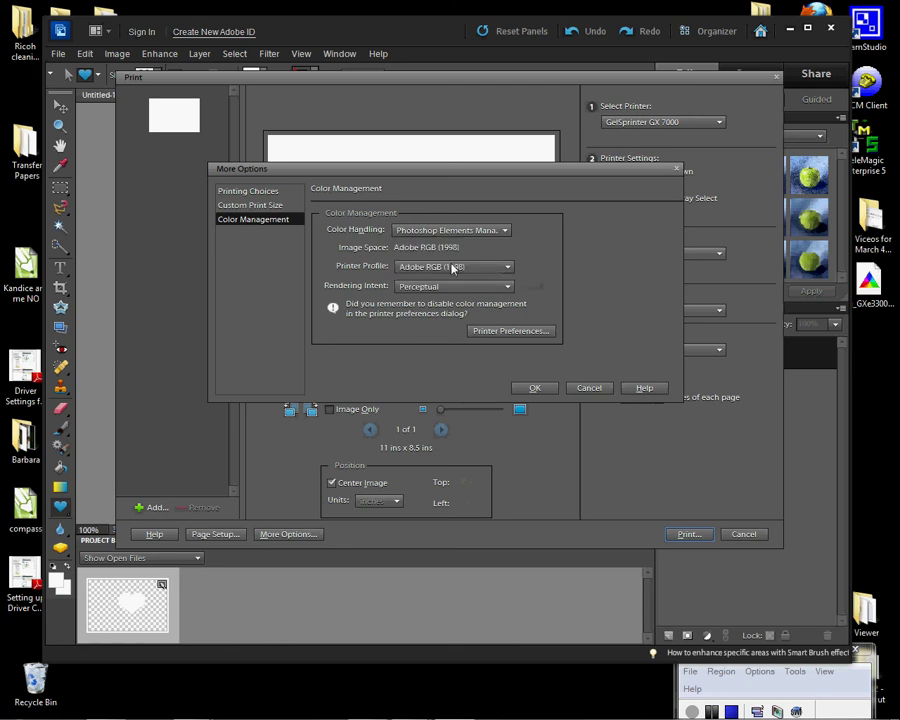
click(509, 268)
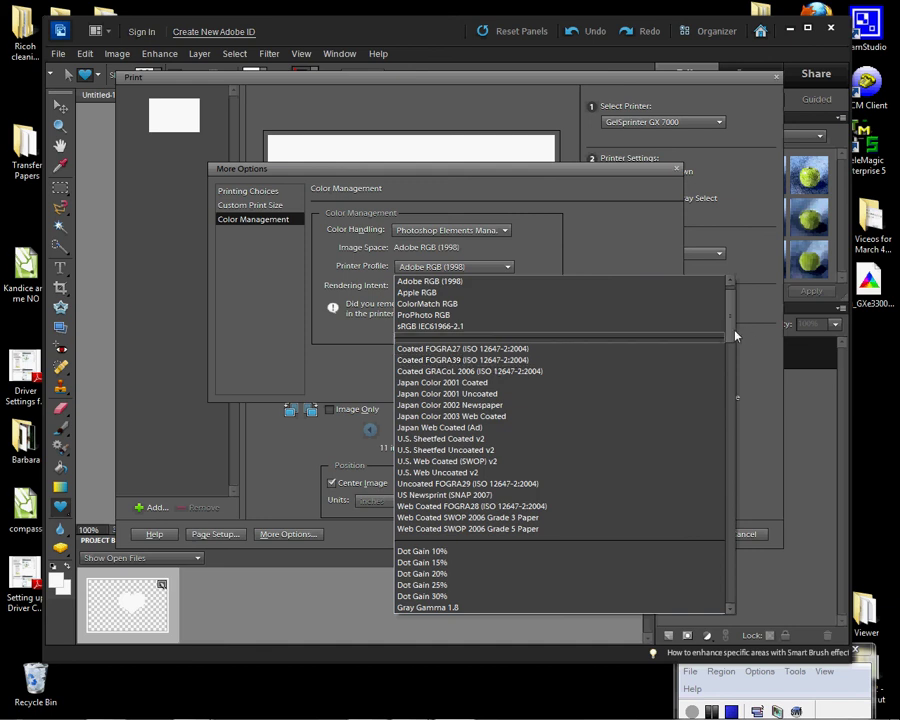
drag(735, 336, 728, 447)
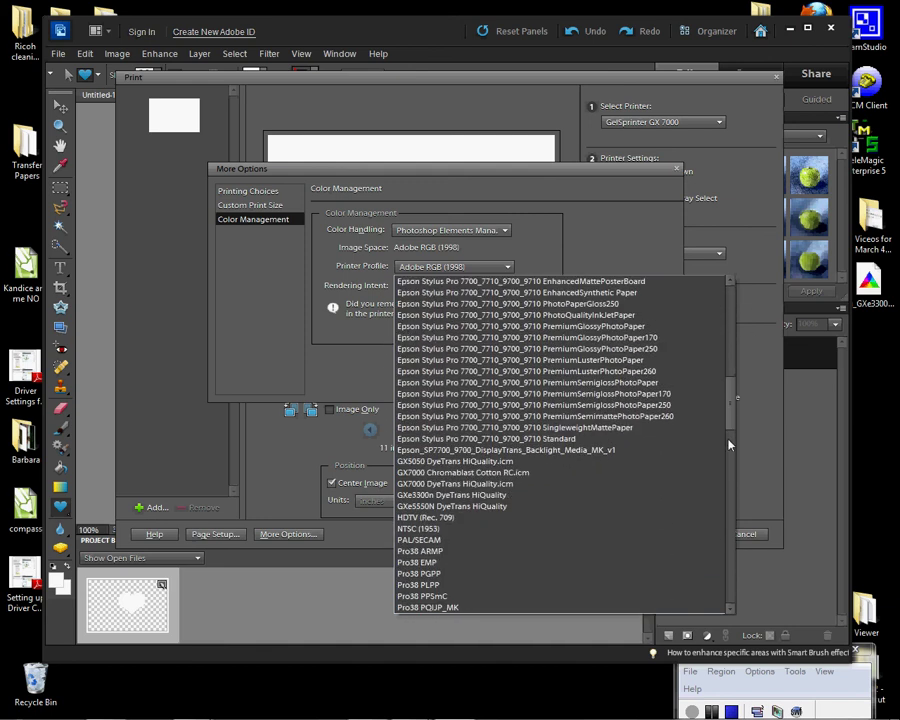
click(496, 474)
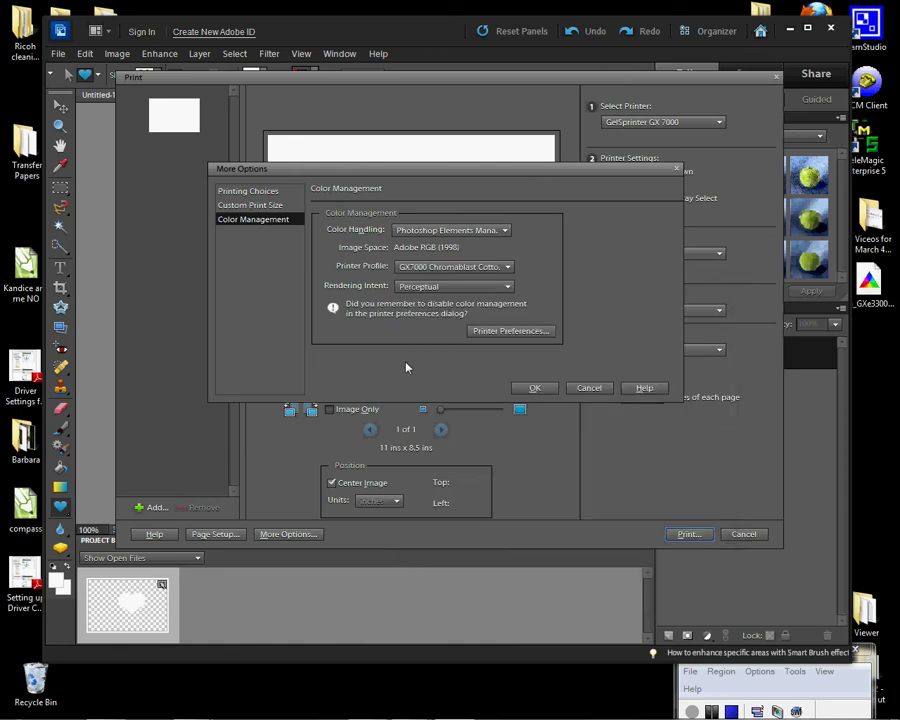
click(447, 287)
click(428, 301)
click(537, 389)
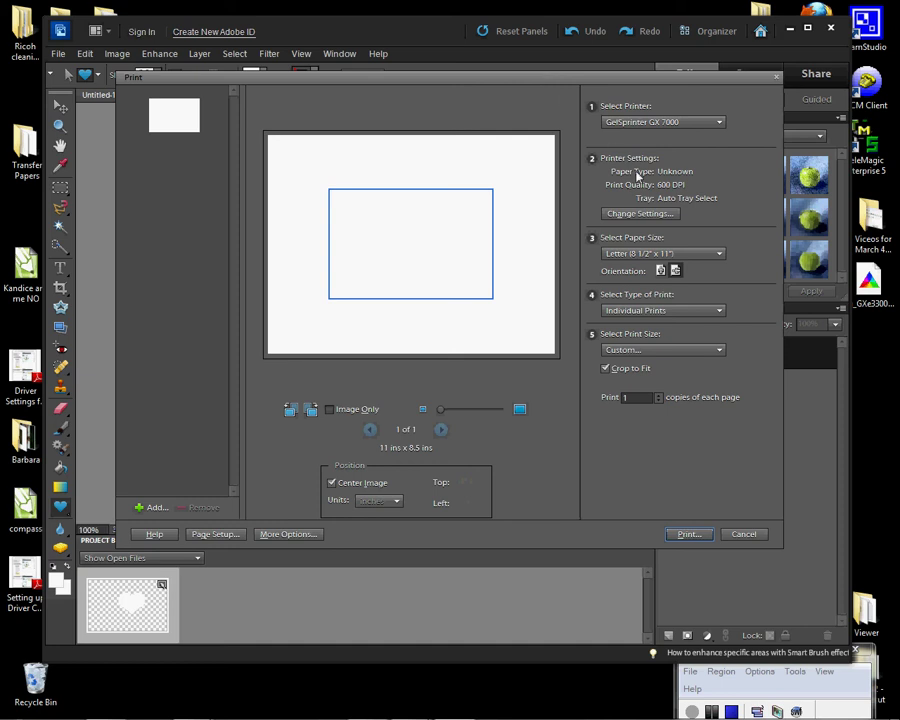
Review the print job's color management and Flip Image settings, and accept them
click(300, 534)
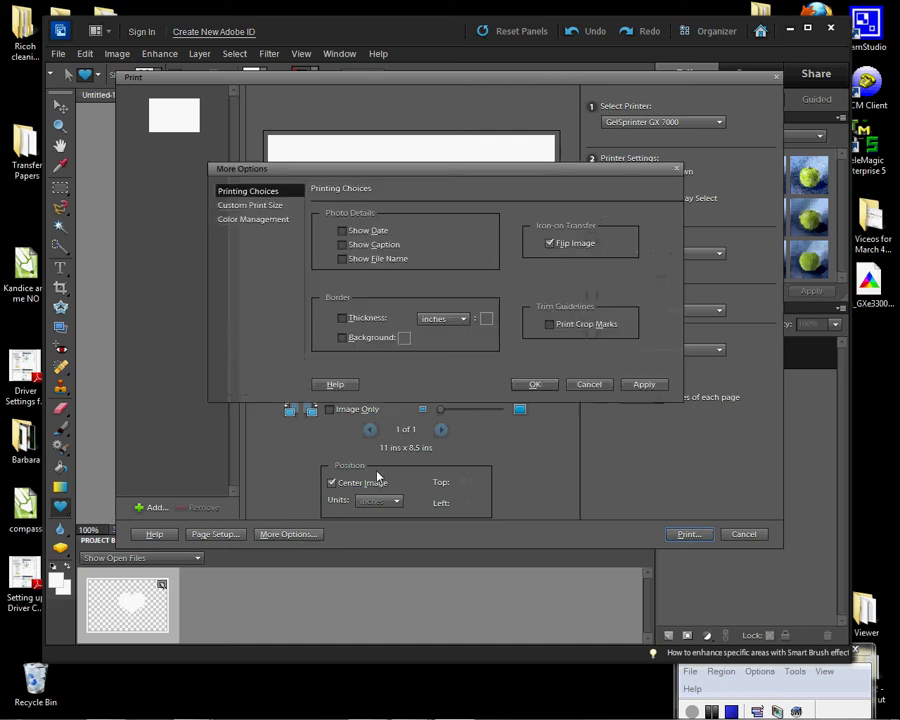
click(258, 219)
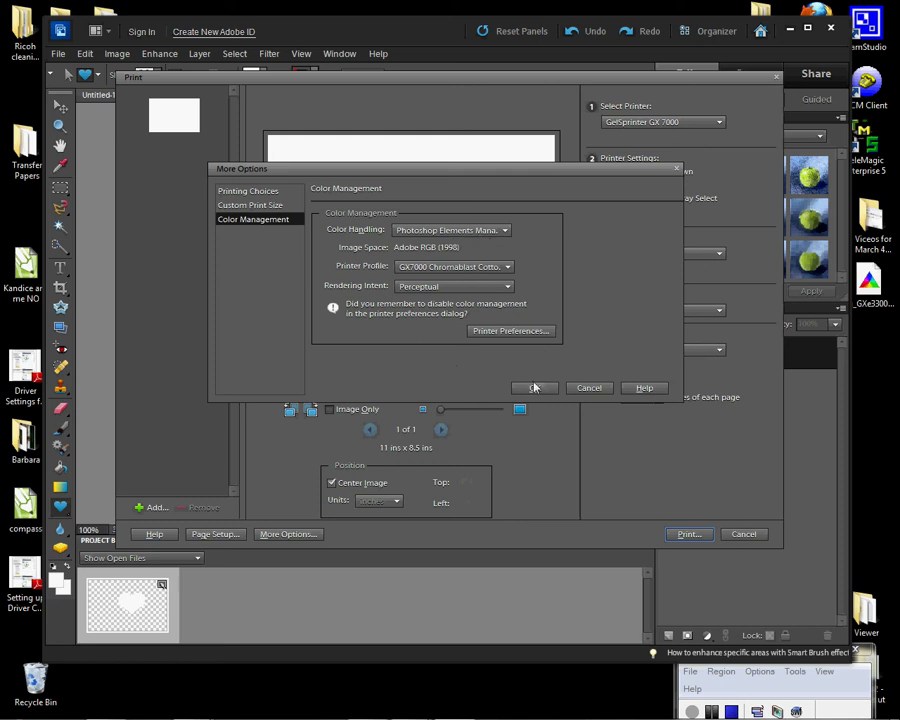
click(240, 192)
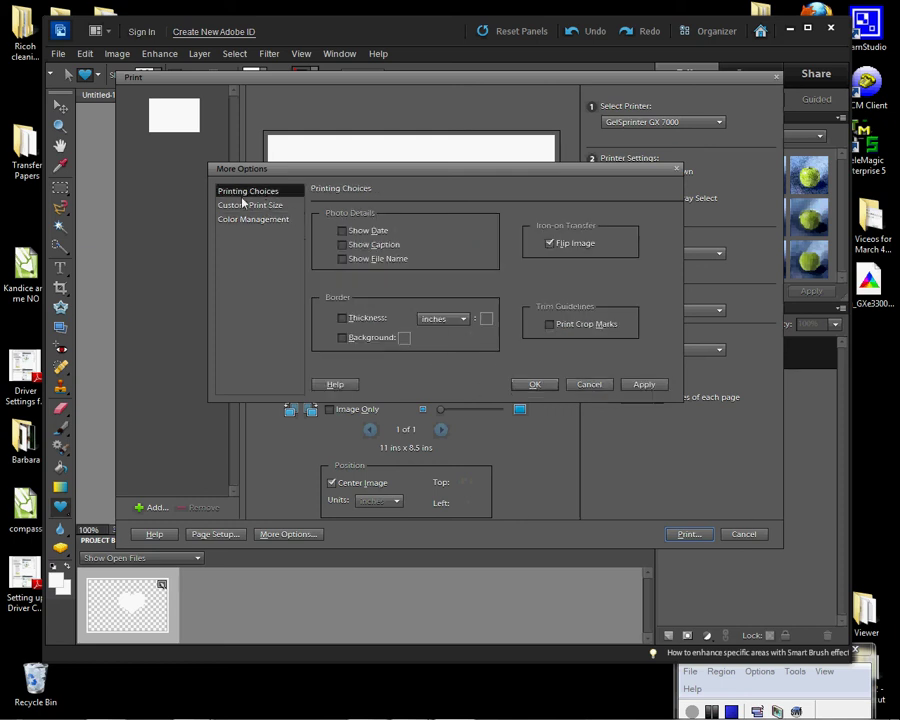
click(534, 386)
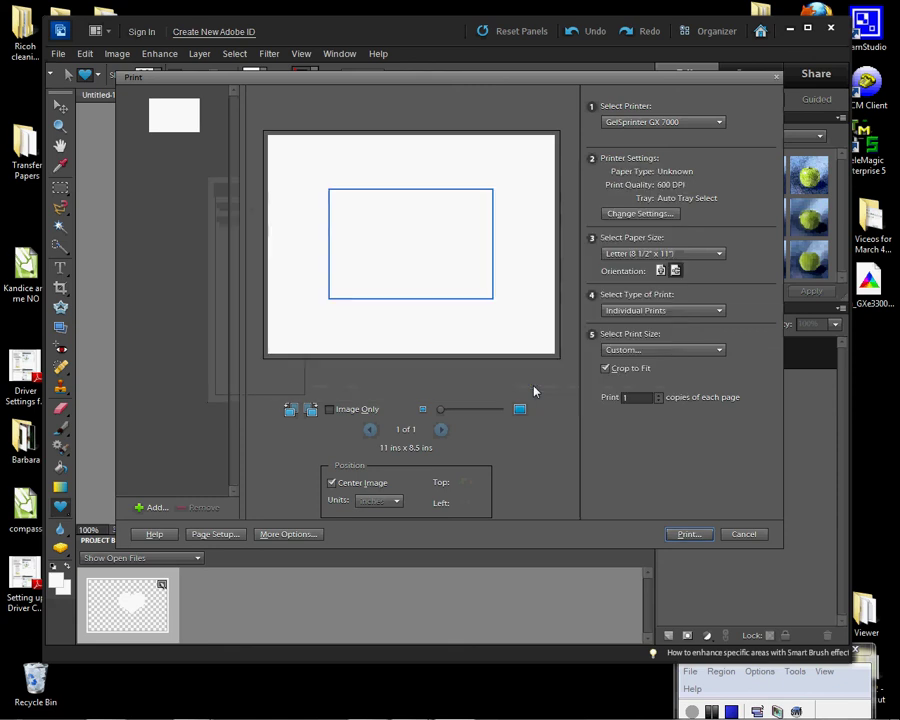
Leave the print setup without printing and minimize Photoshop Elements
click(744, 534)
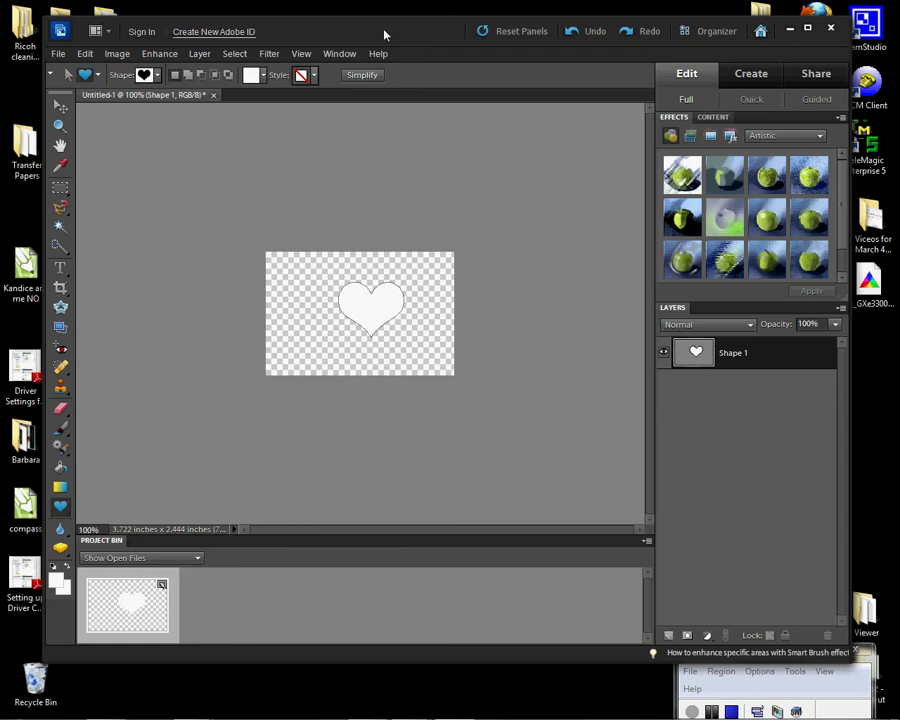
click(790, 30)
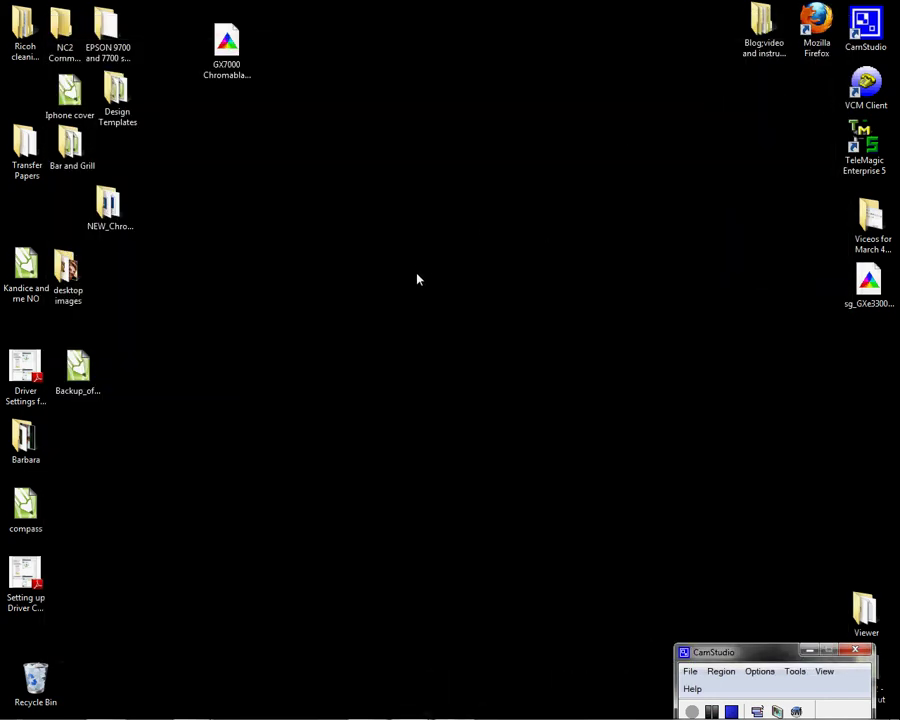